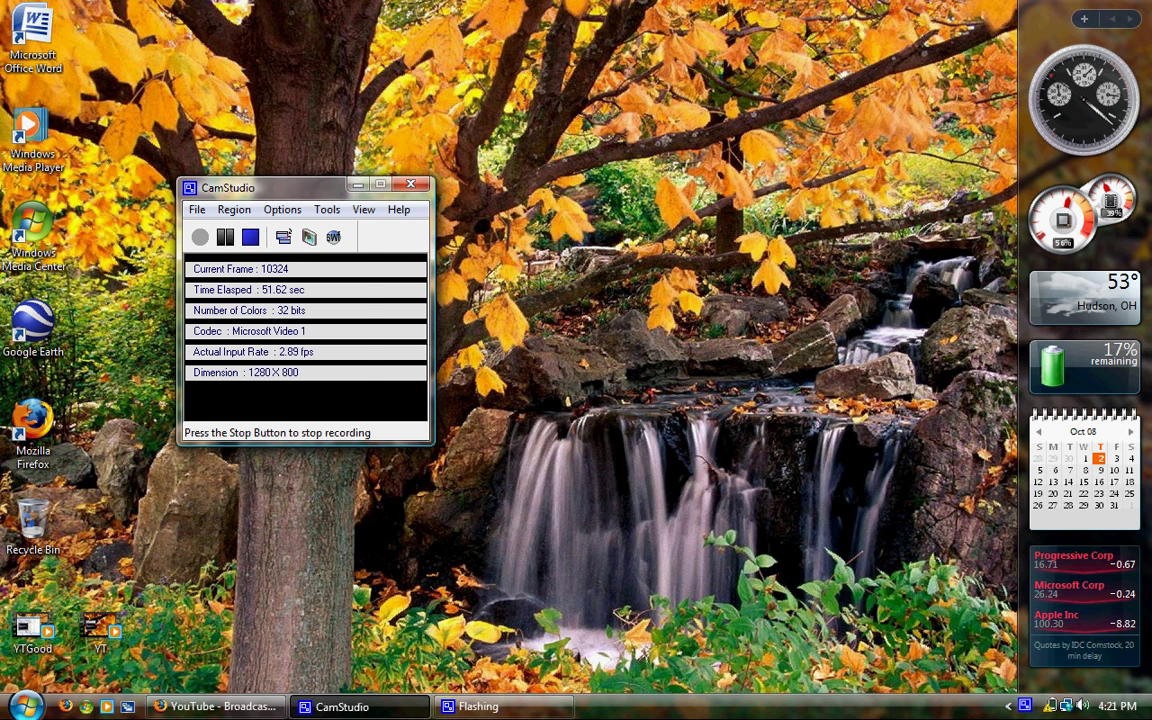
Launch Disk Cleanup from Start search to calculate freeable space on C:, then search 'disk' again.
key(super)
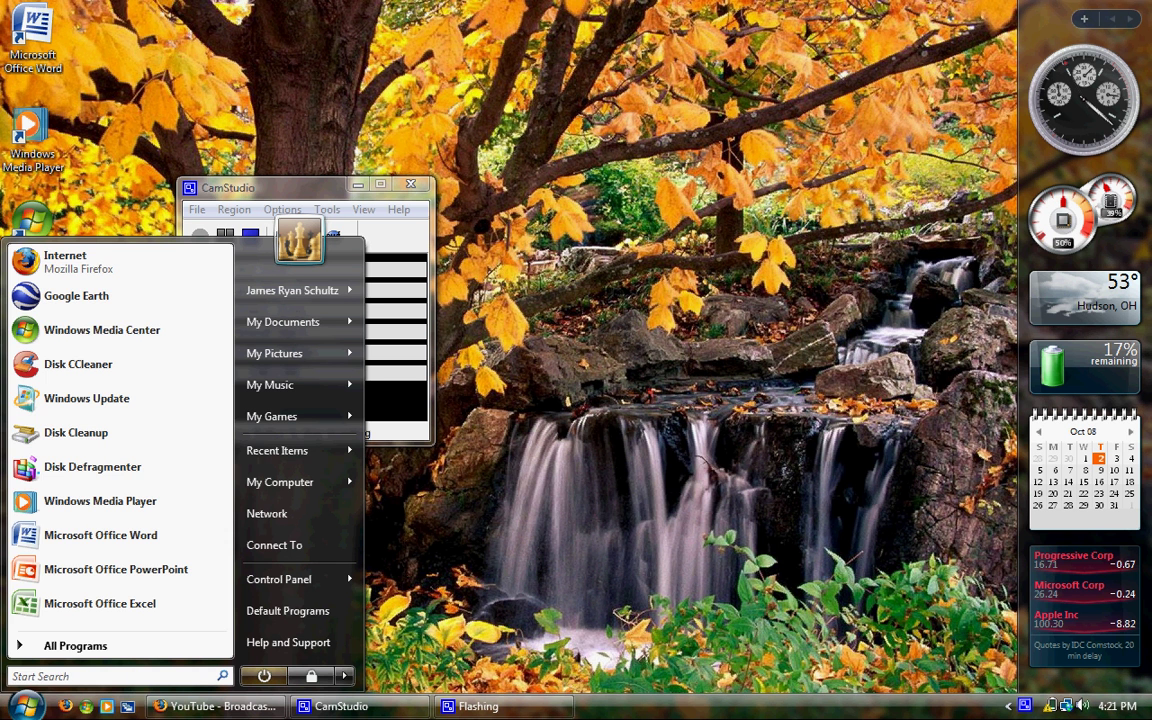
text(disk)
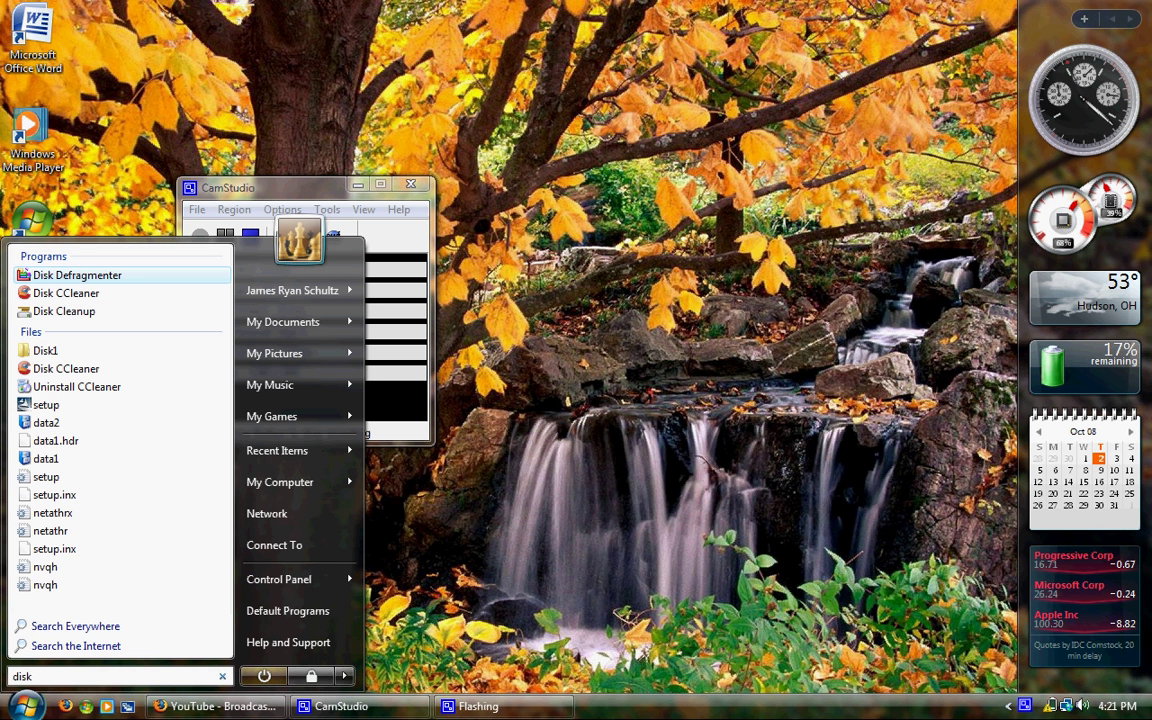
key(Down)
key(Down)
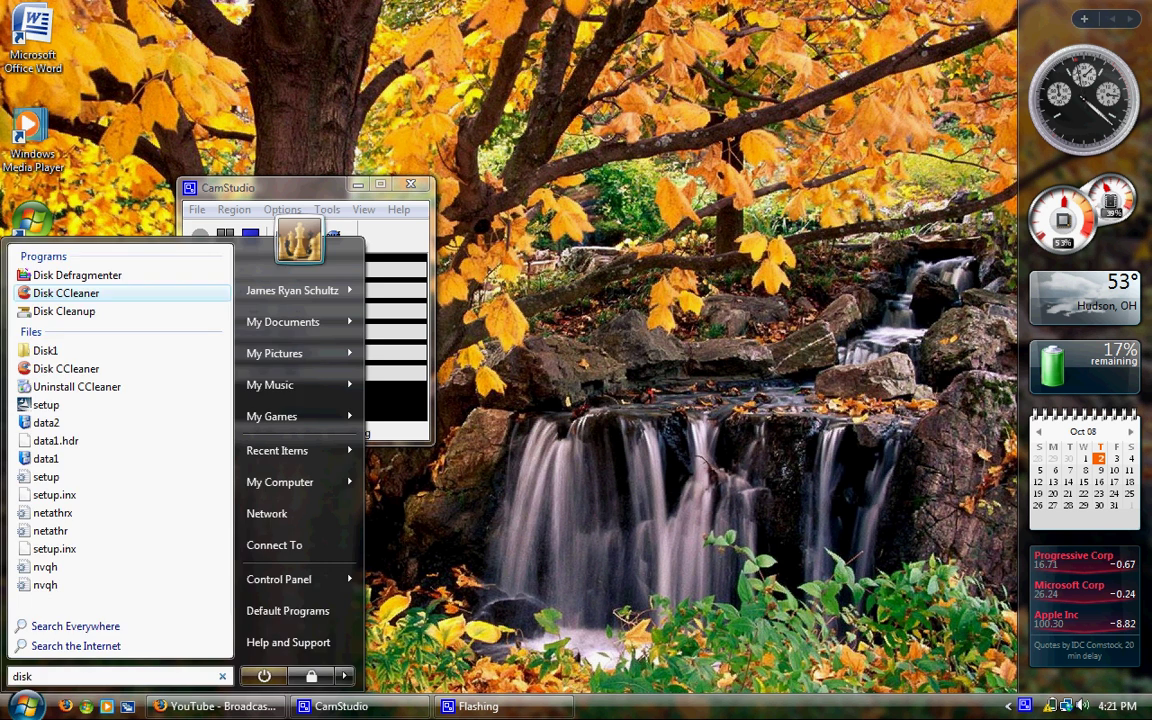
key(Return)
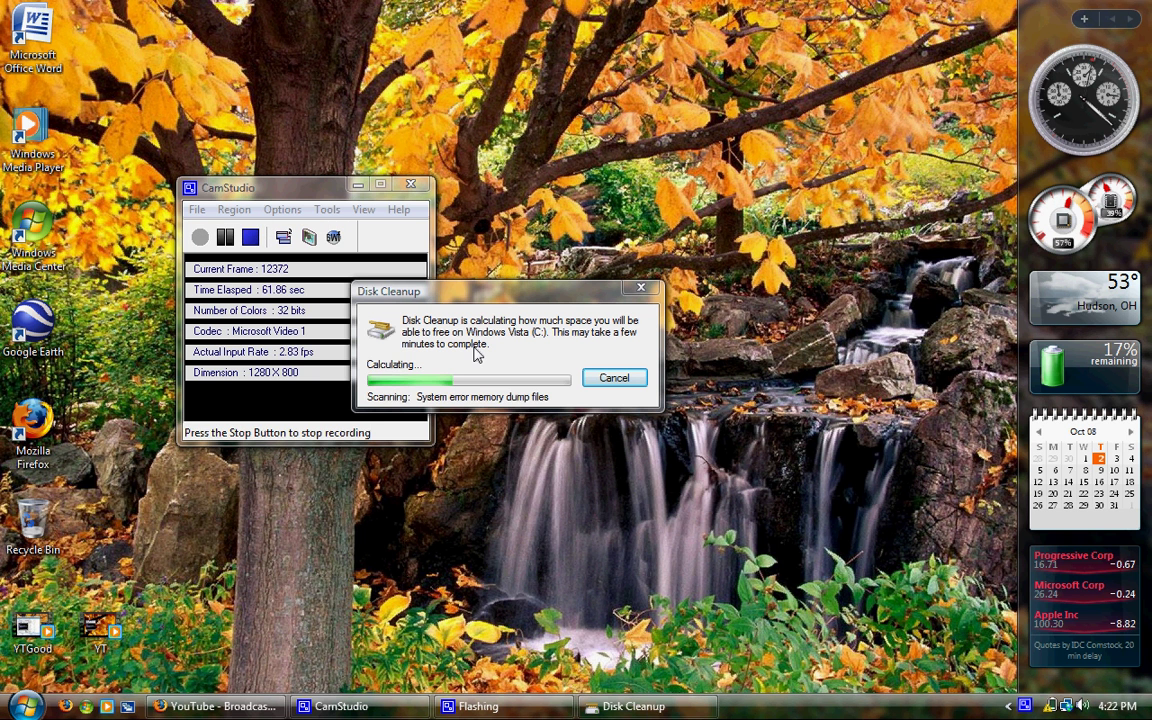
key(super)
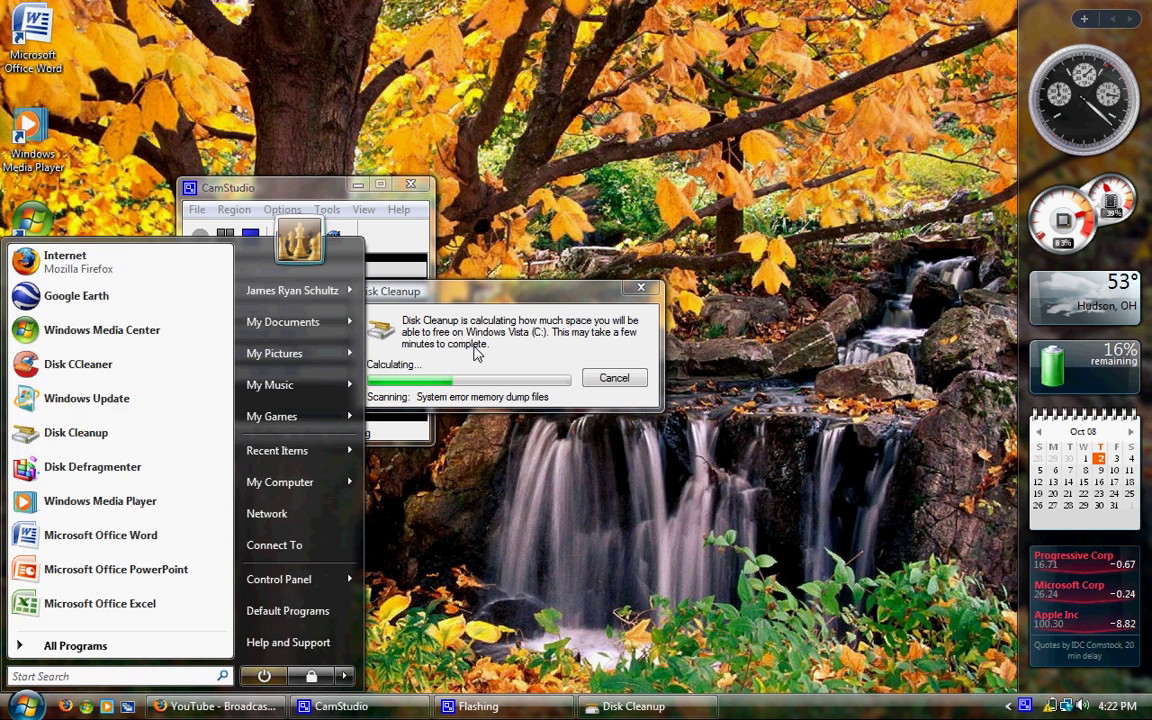
text(disk)
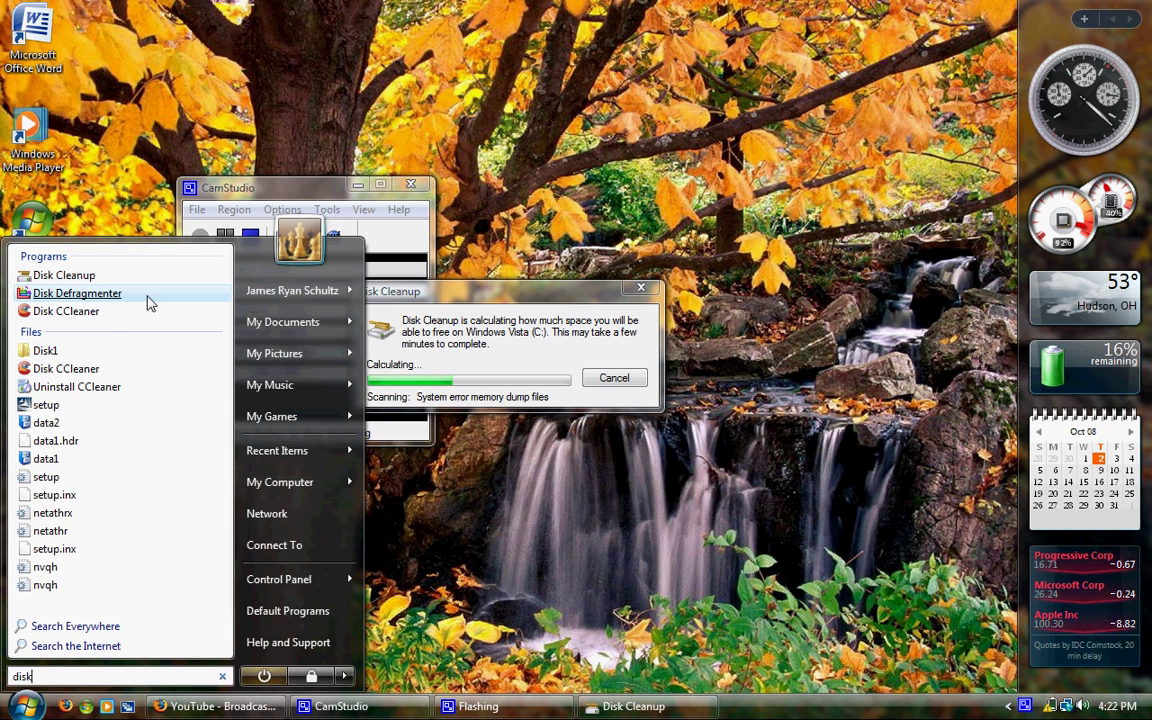
Start defragmenting all disks (C: and E:), then close Disk Defragmenter and reposition Disk Cleanup.
click(147, 301)
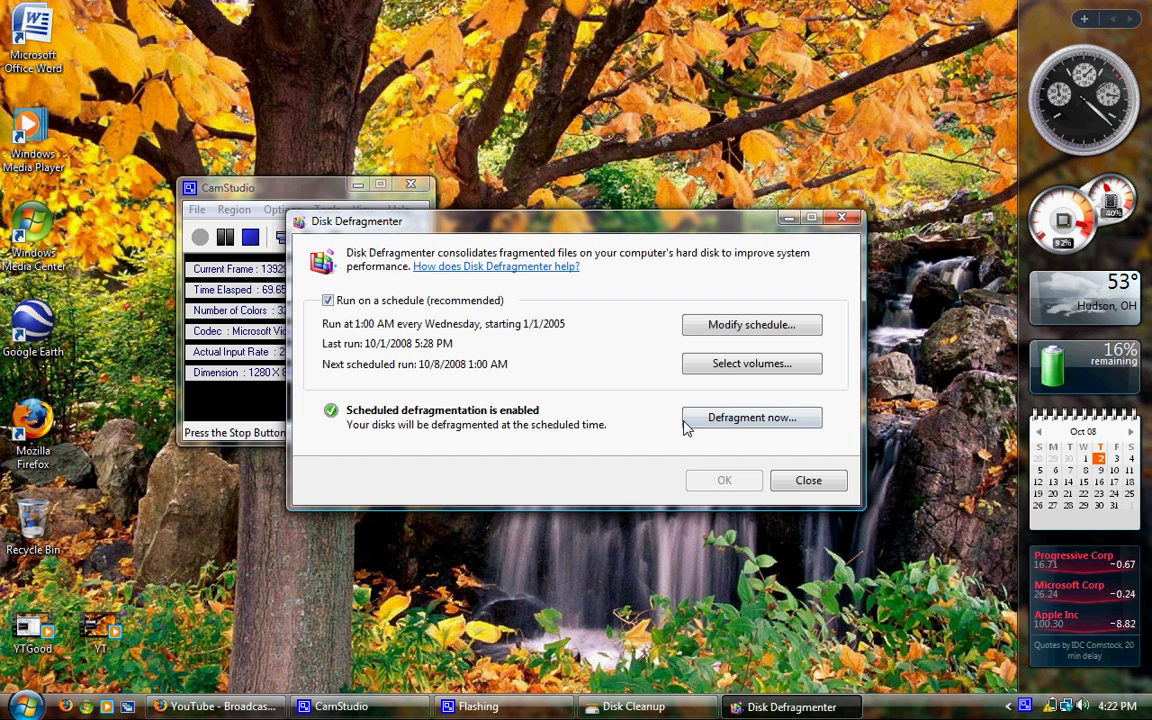
click(705, 421)
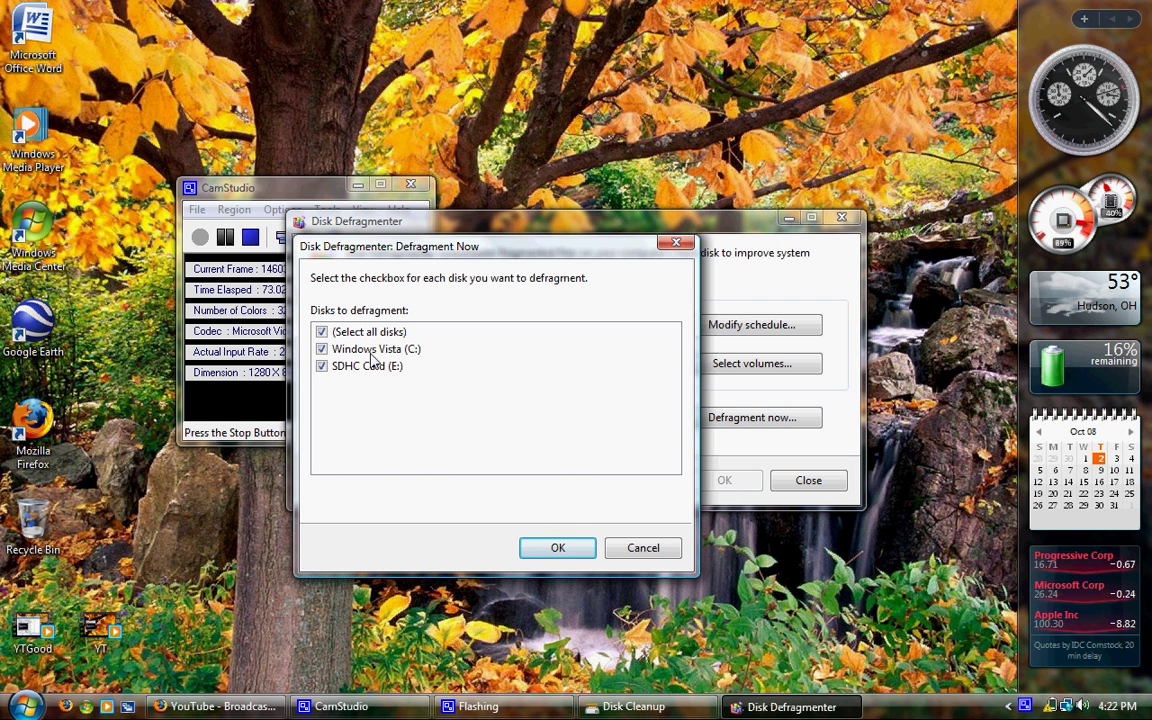
click(557, 549)
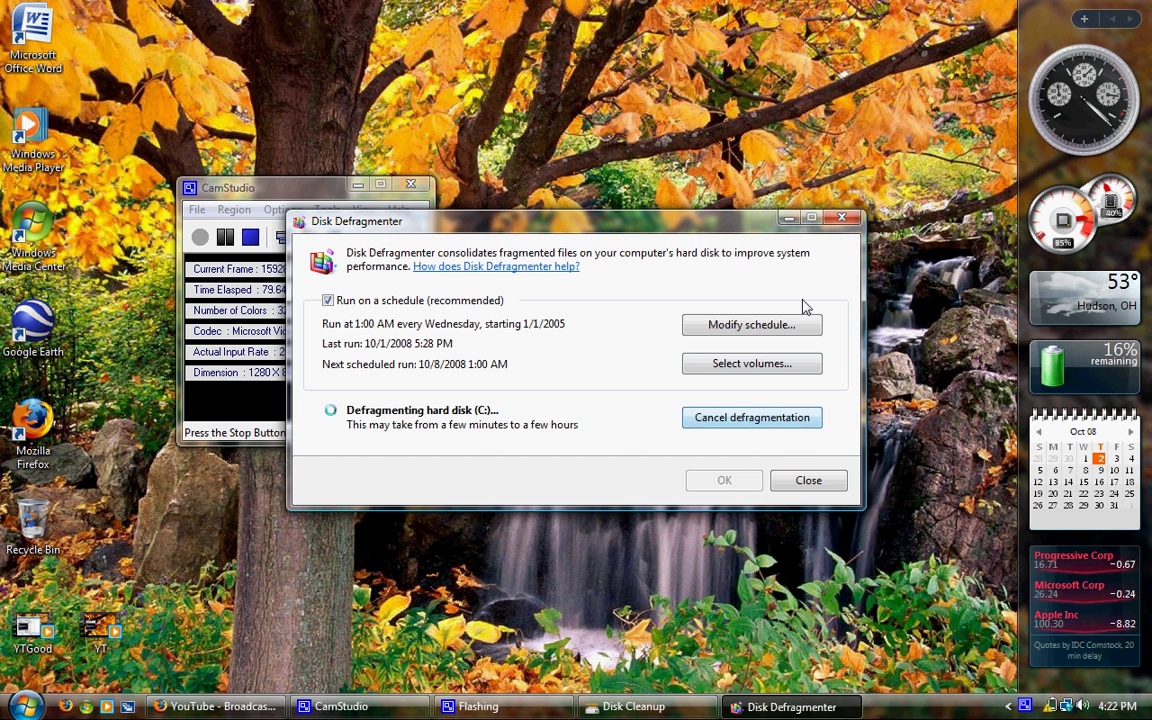
drag(746, 222, 906, 401)
click(968, 659)
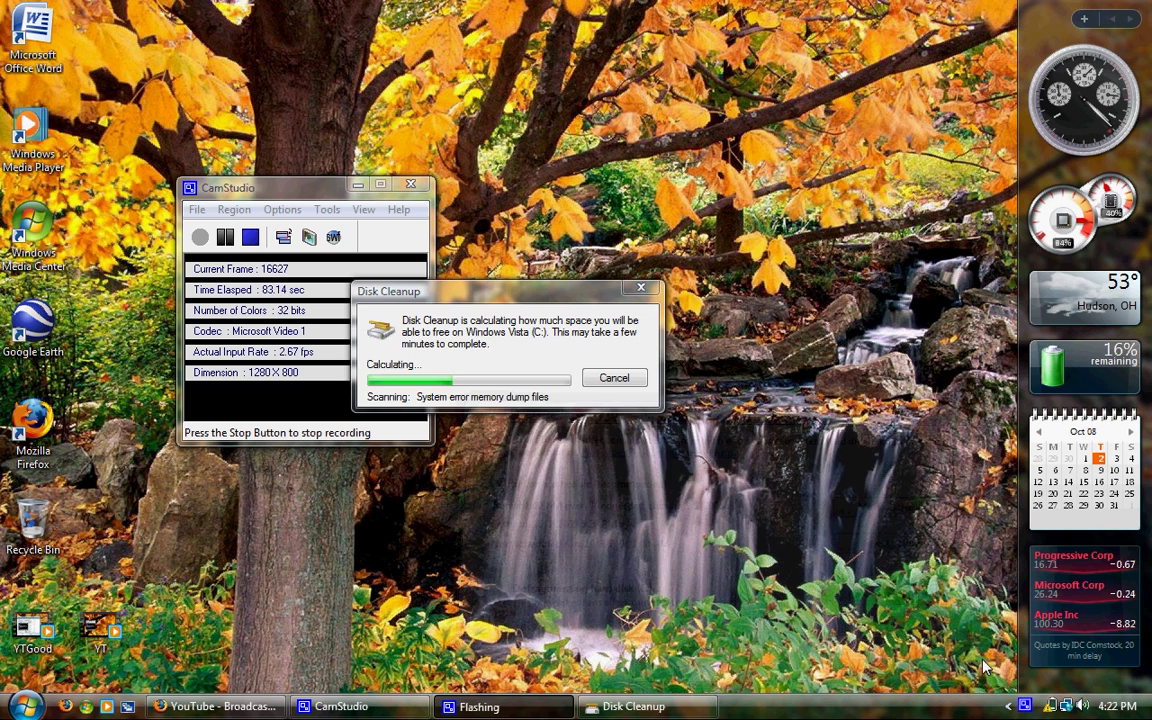
drag(558, 291, 651, 339)
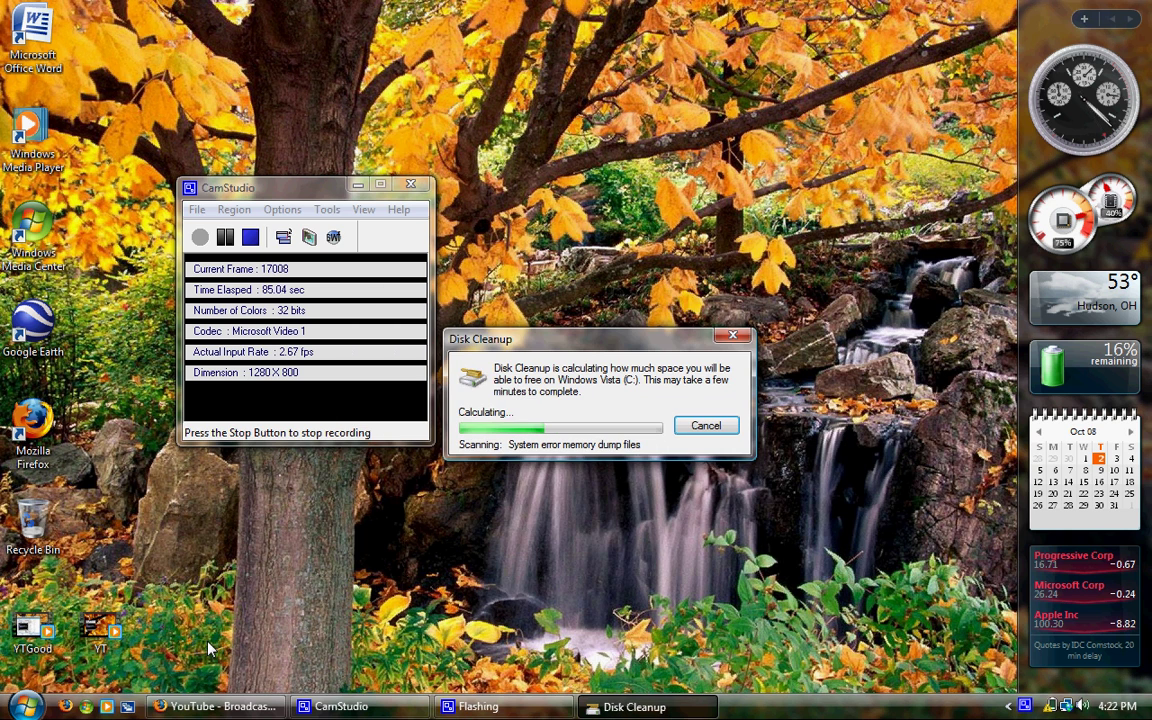
click(65, 706)
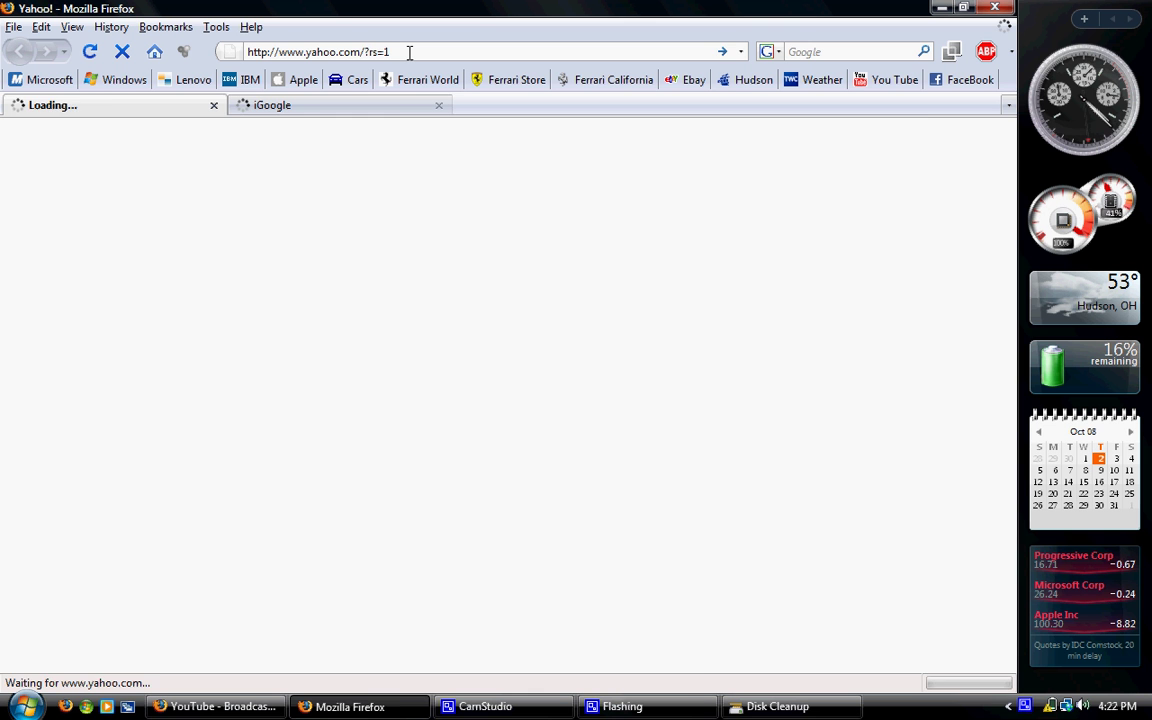
text(w)
click(409, 52)
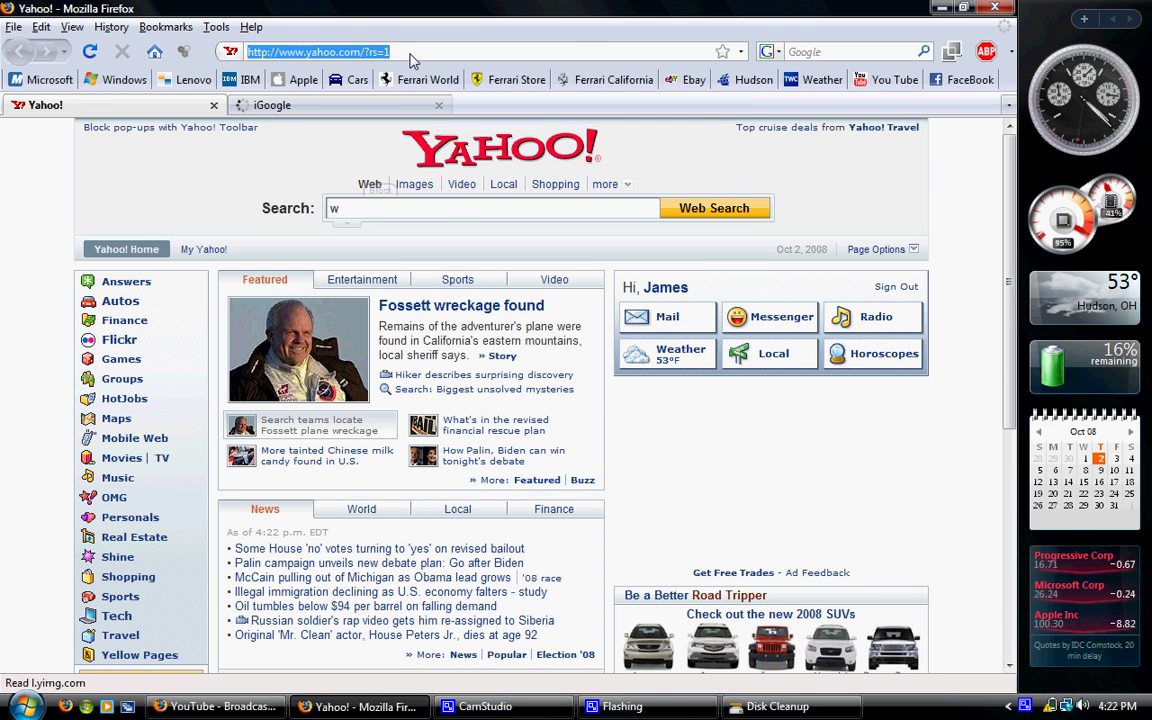
text(www.)
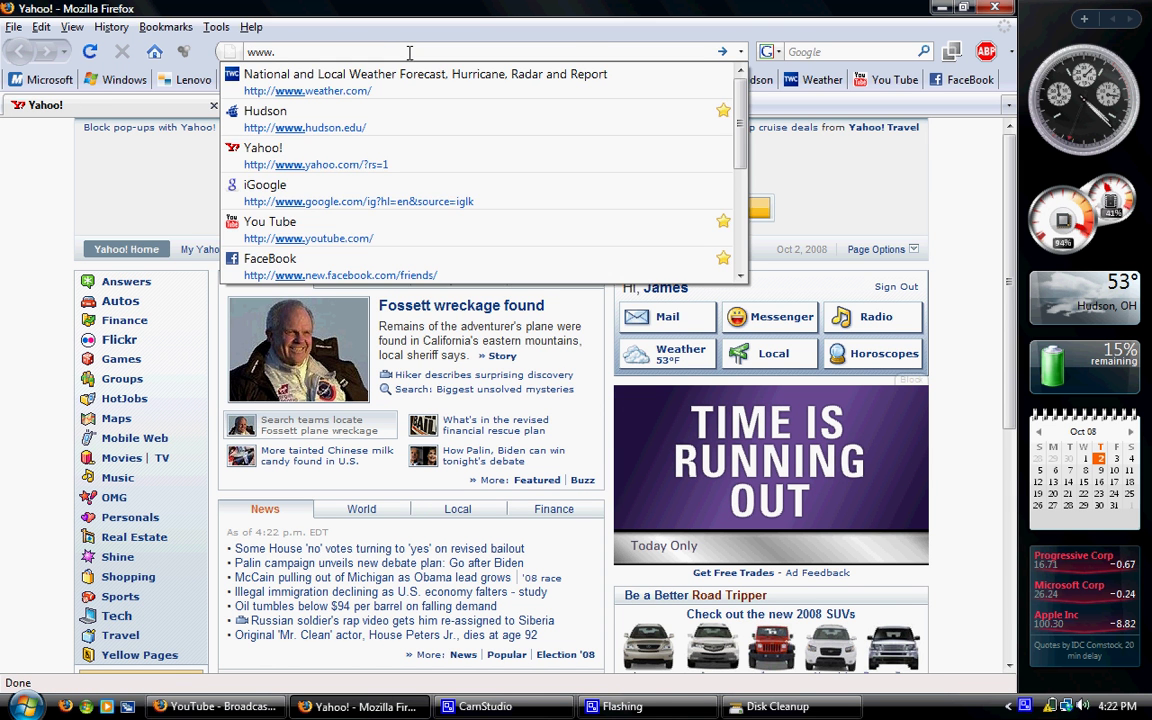
text(cclea)
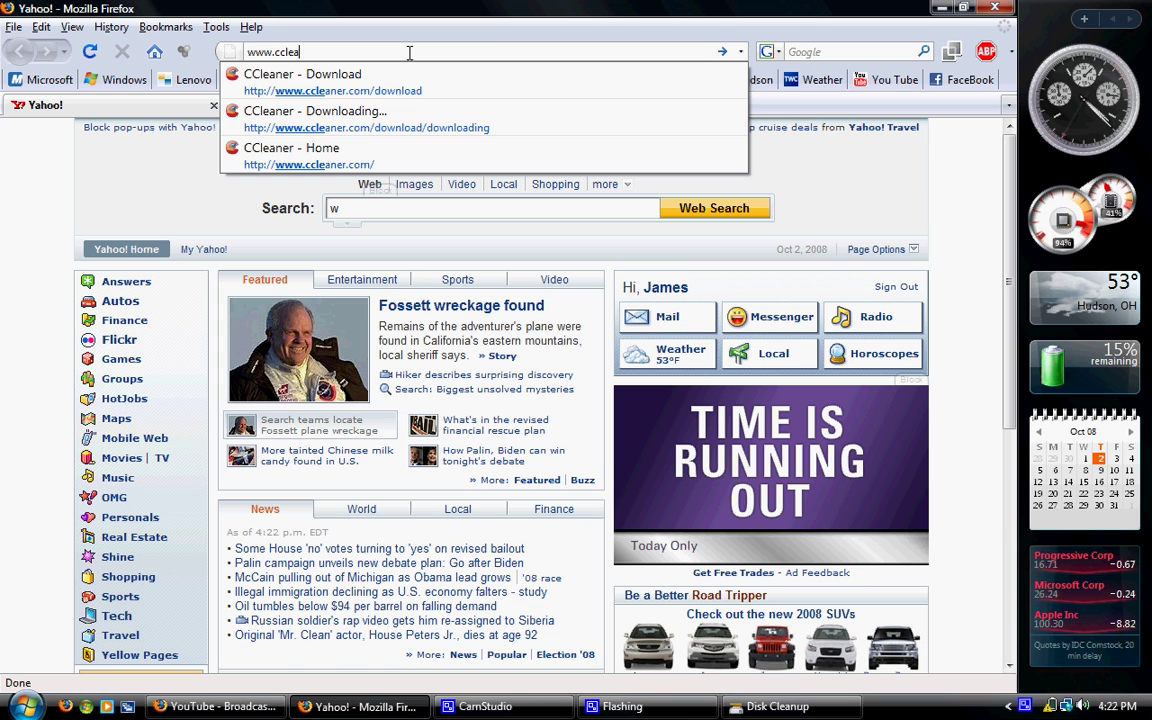
text(ner)
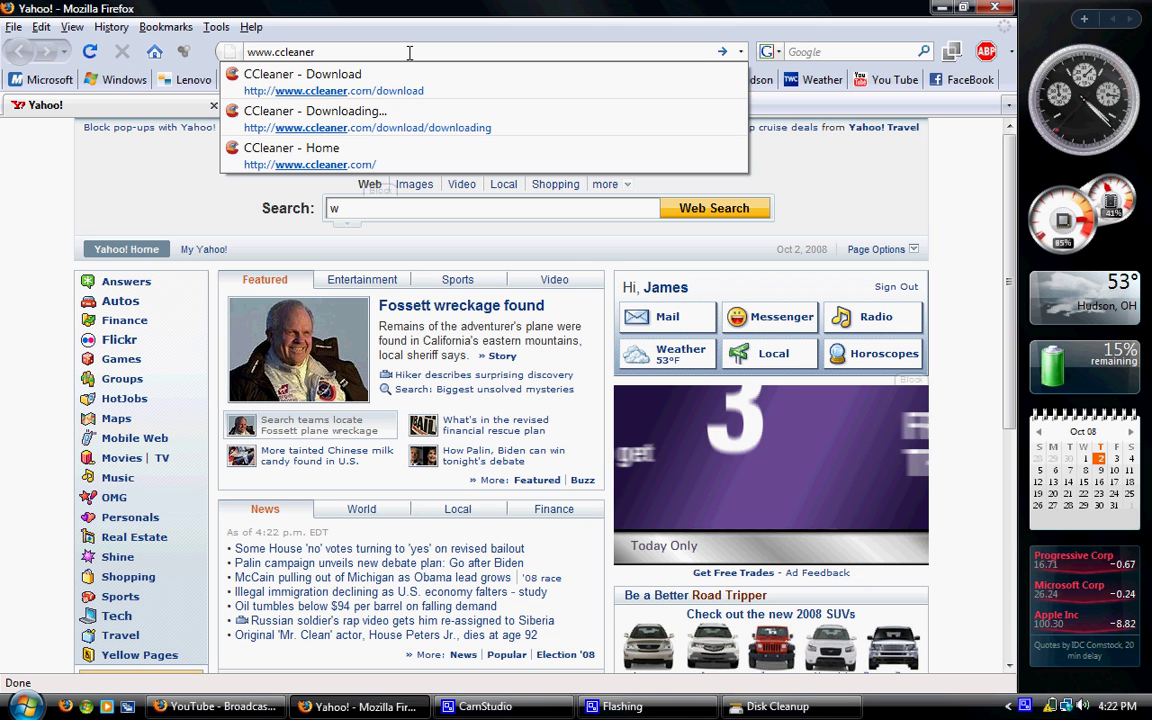
text(.com)
key(Return)
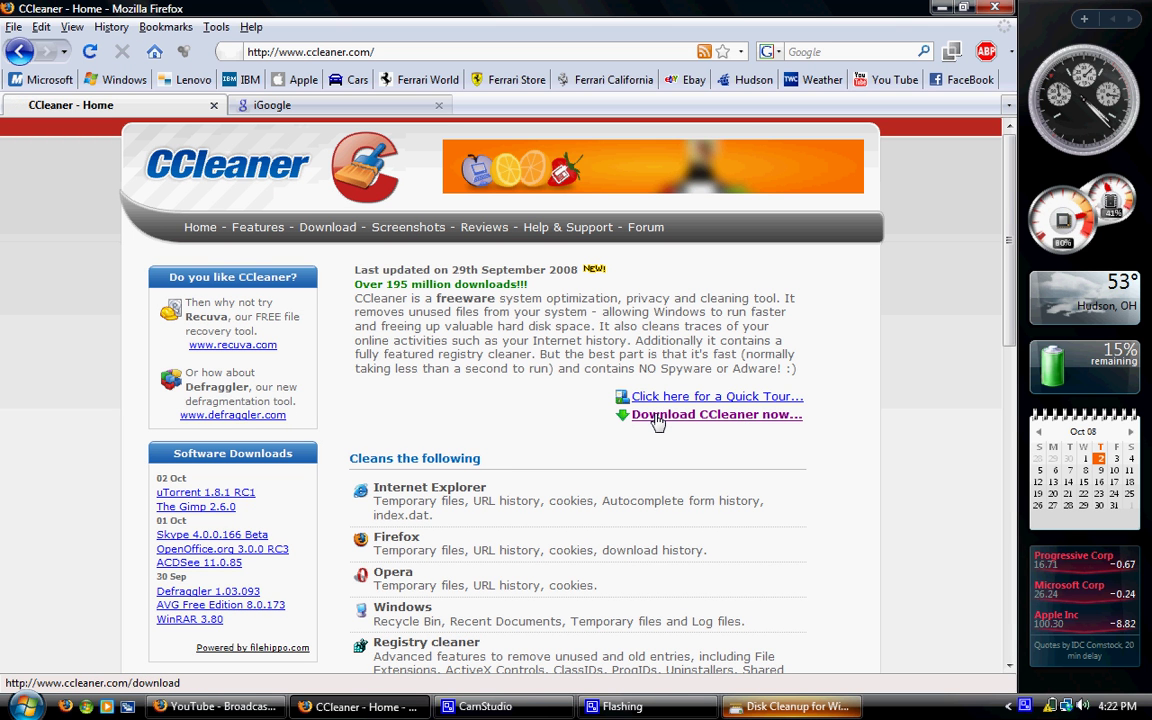
click(657, 416)
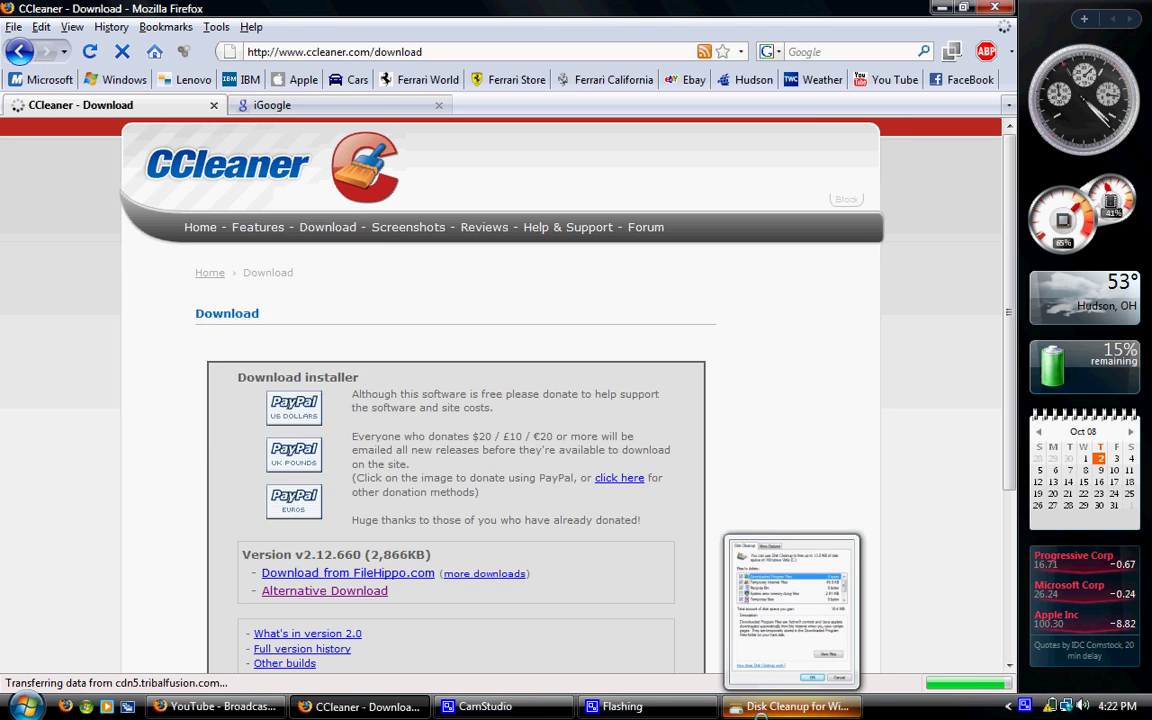
Bring Disk Cleanup's results forward and include system error memory dump files.
click(757, 710)
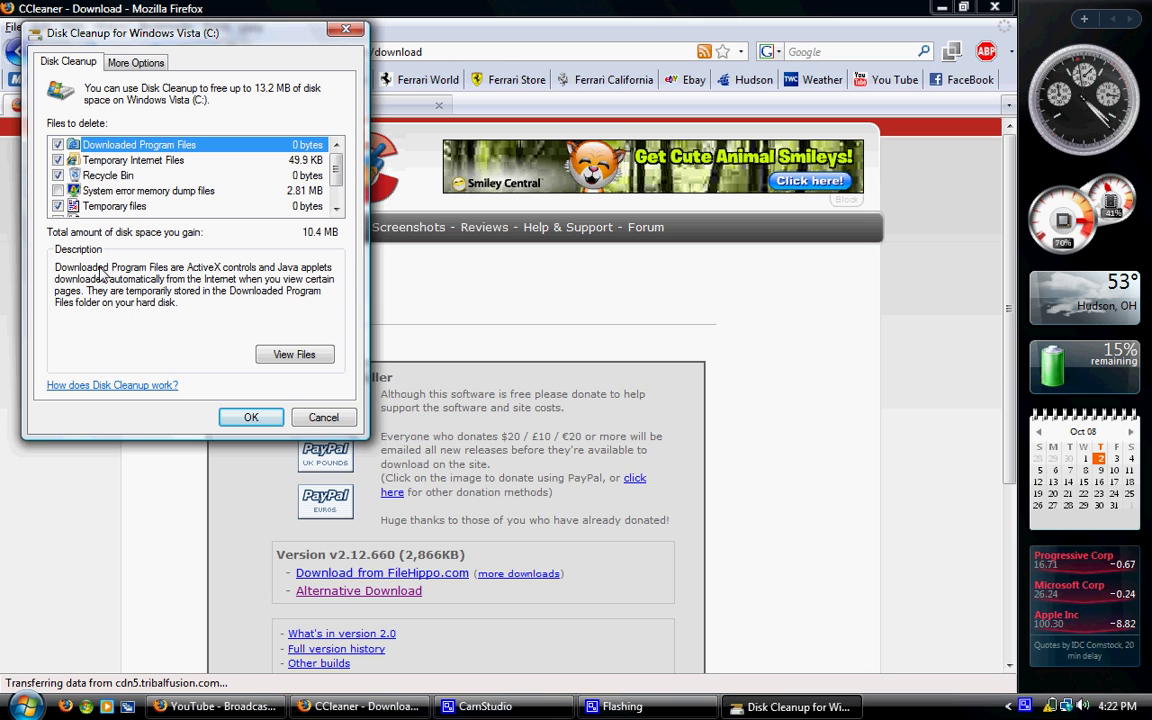
click(58, 190)
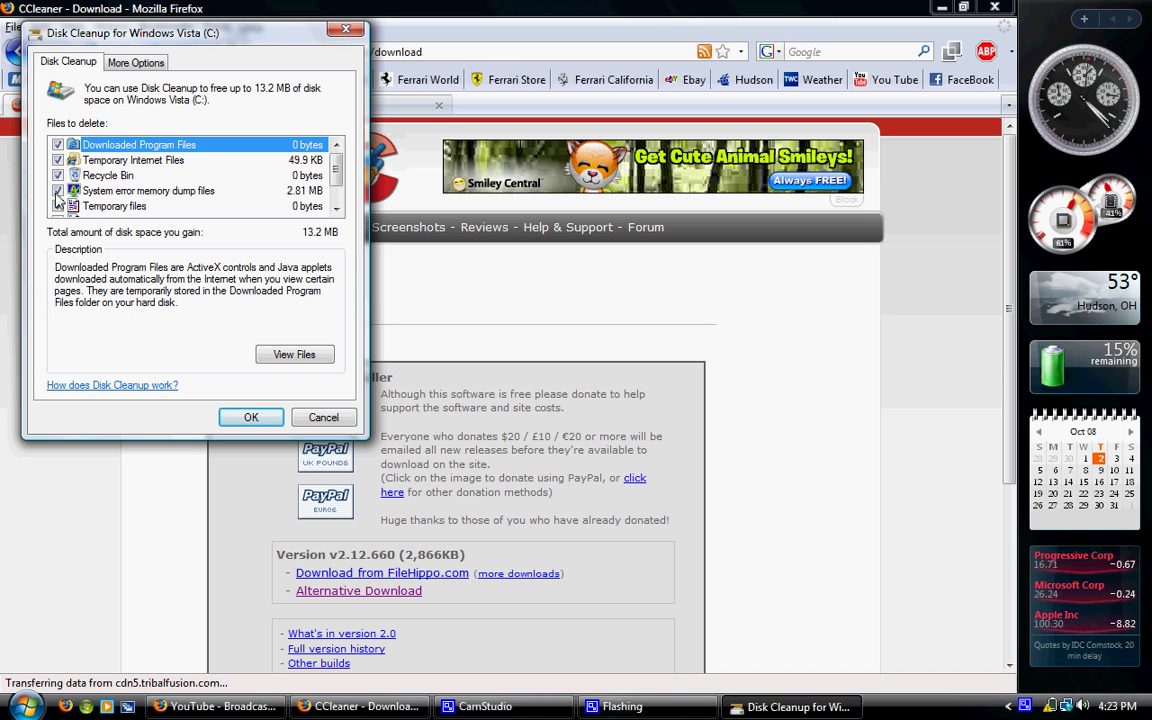
double_click(337, 208)
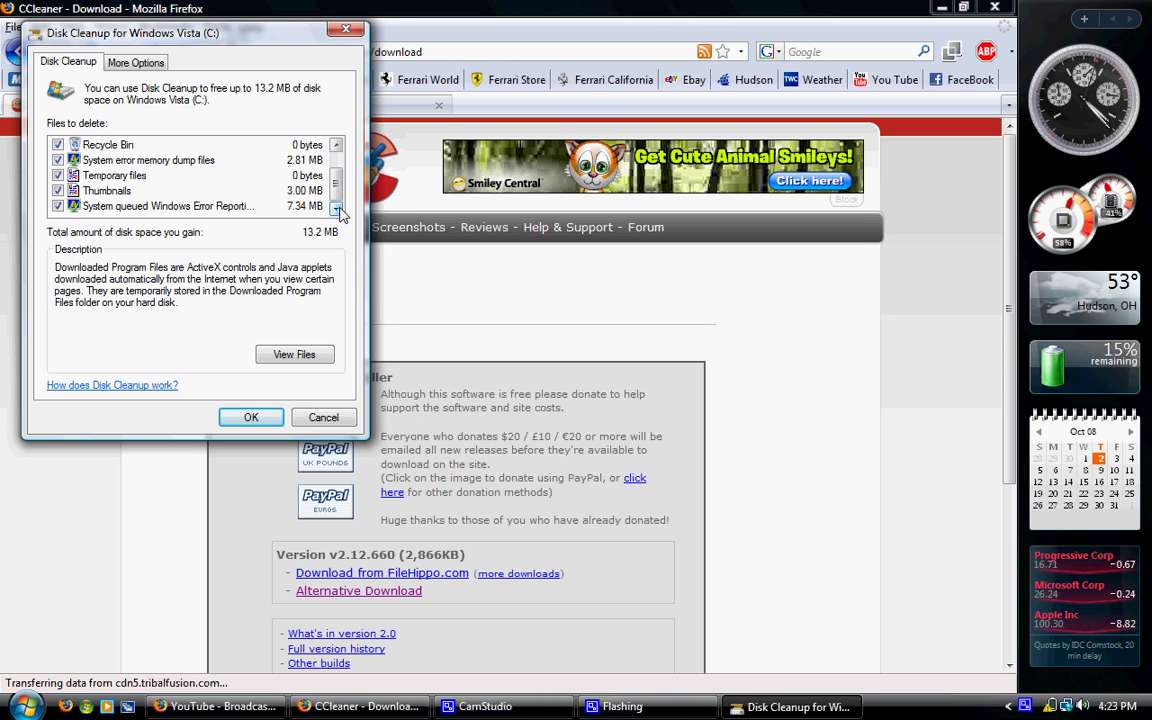
double_click(337, 145)
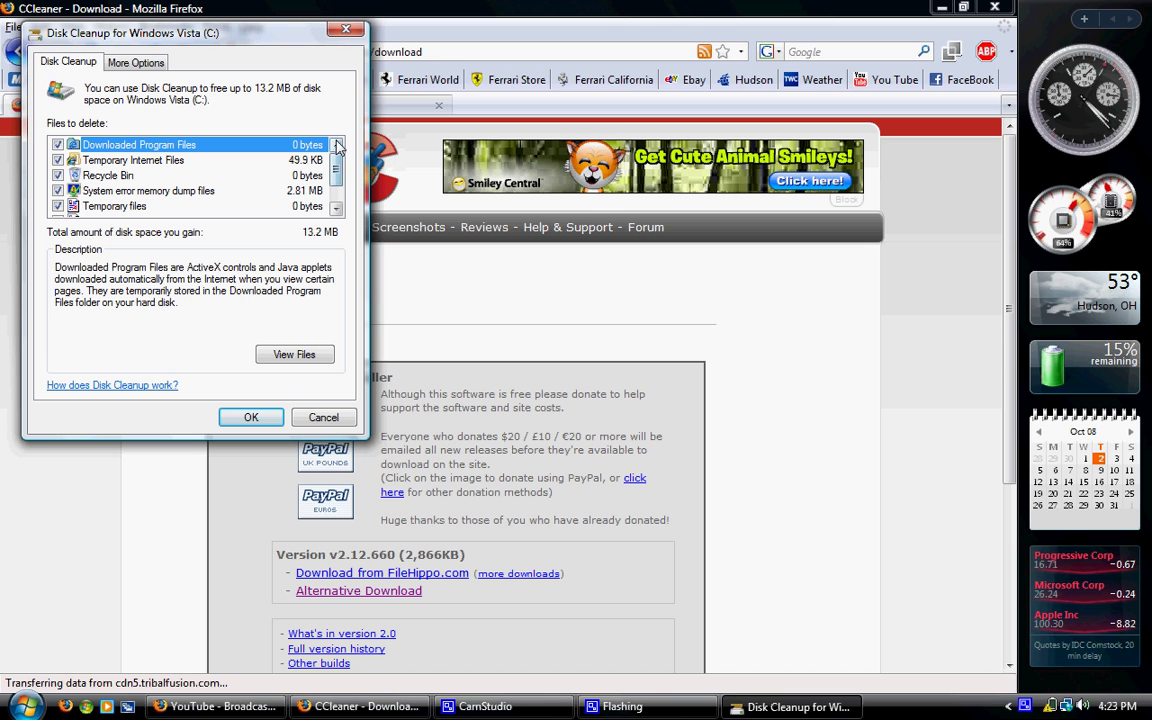
Delete all but the latest restore point and confirm permanently deleting the selected files on C:.
click(138, 64)
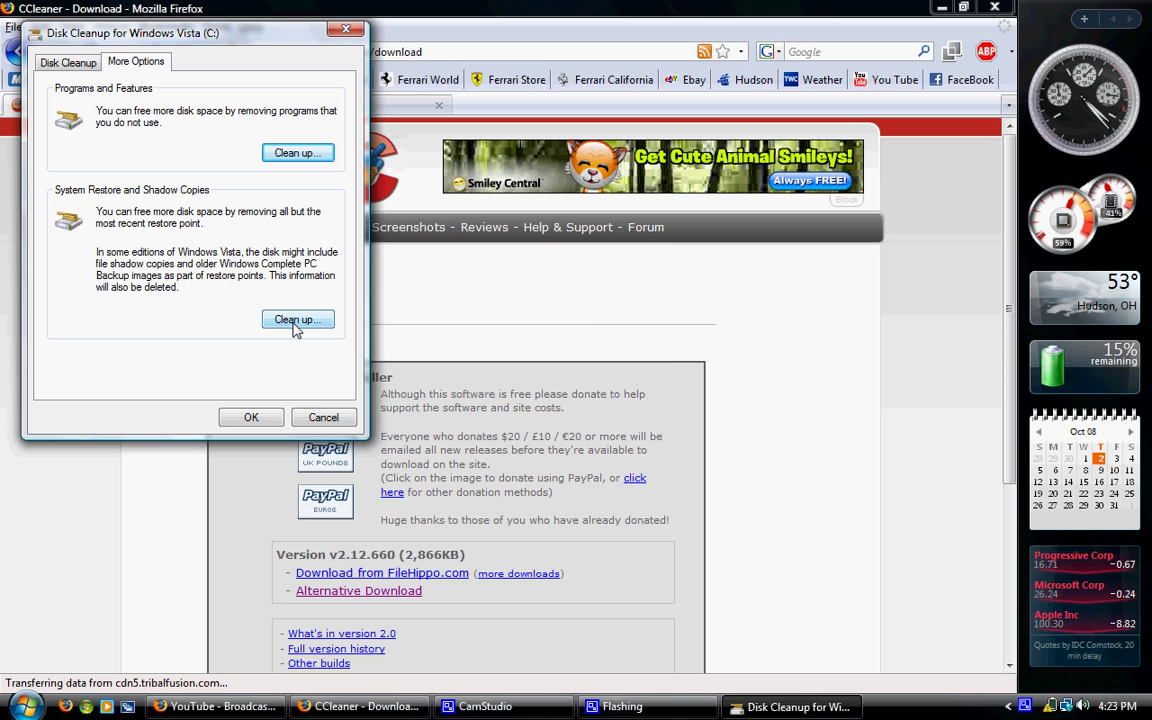
click(295, 322)
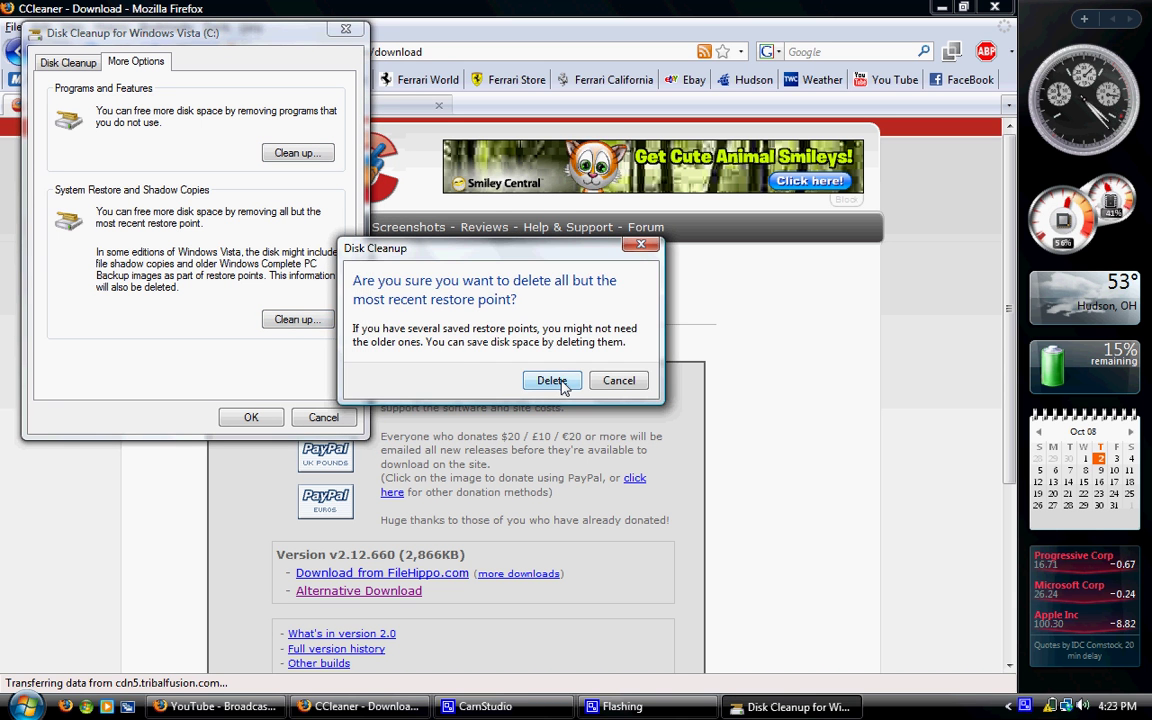
click(560, 384)
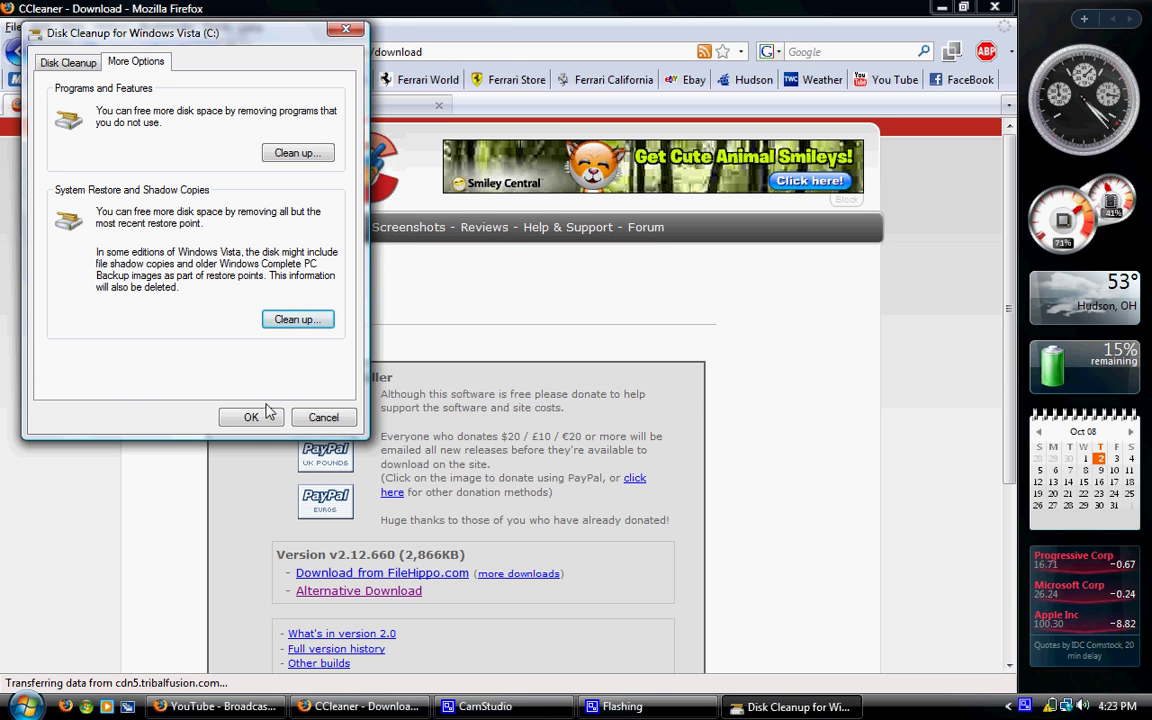
click(254, 417)
click(540, 367)
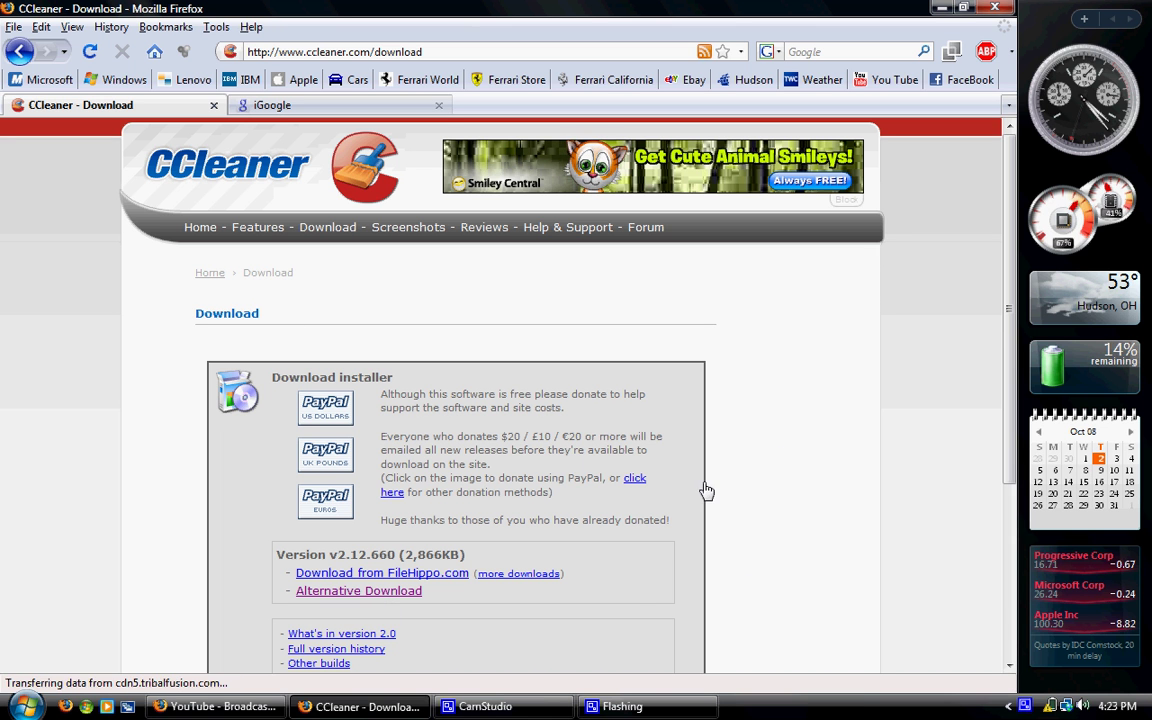
Start the CCleaner alternative download and cancel saving ccsetup212.exe.
click(358, 597)
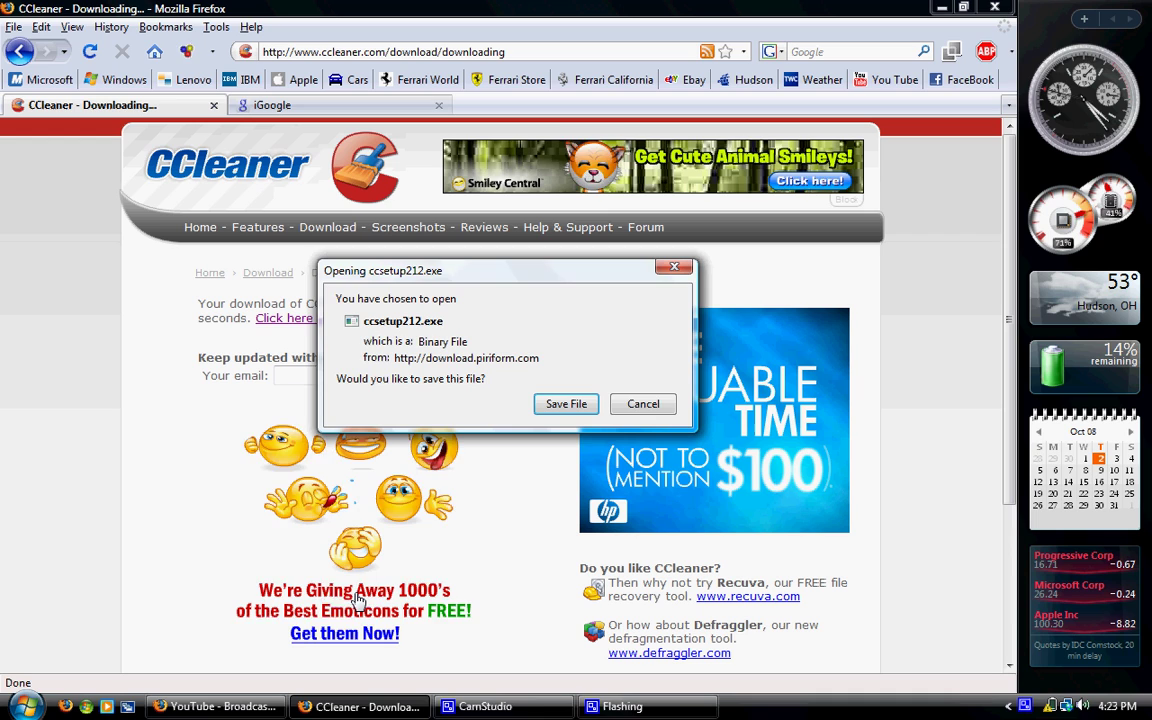
click(644, 404)
key(super+d)
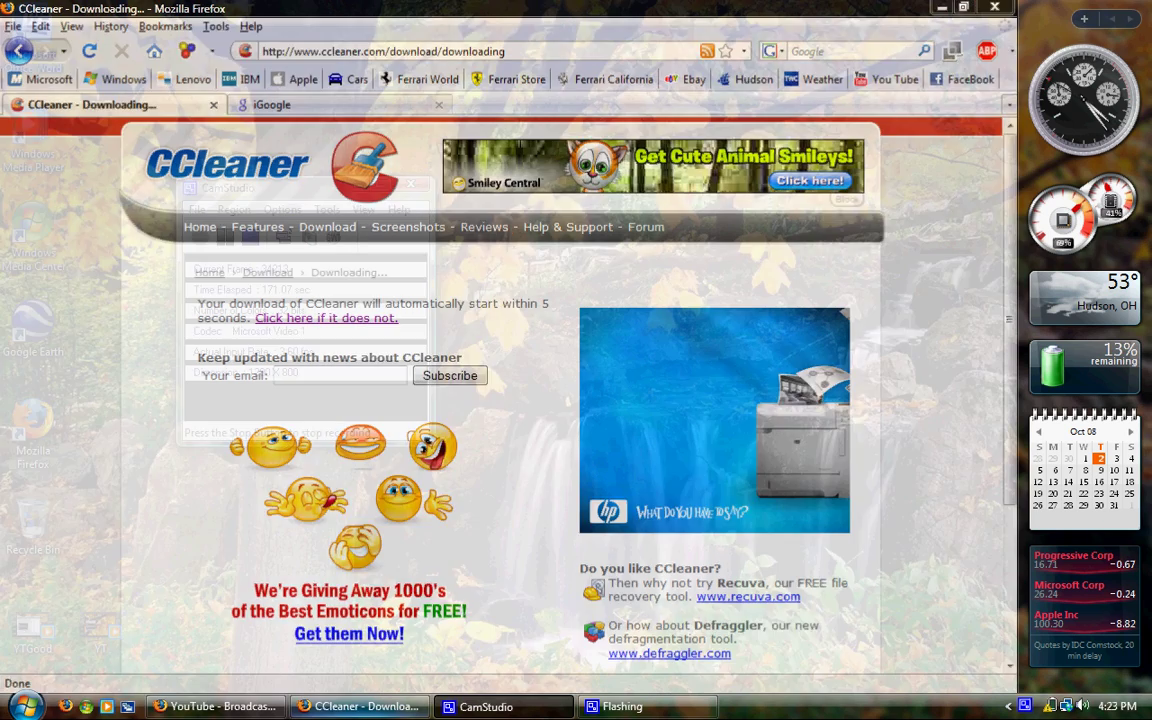
Launch CCleaner from All Programs > Disk CCleaner.
click(20, 704)
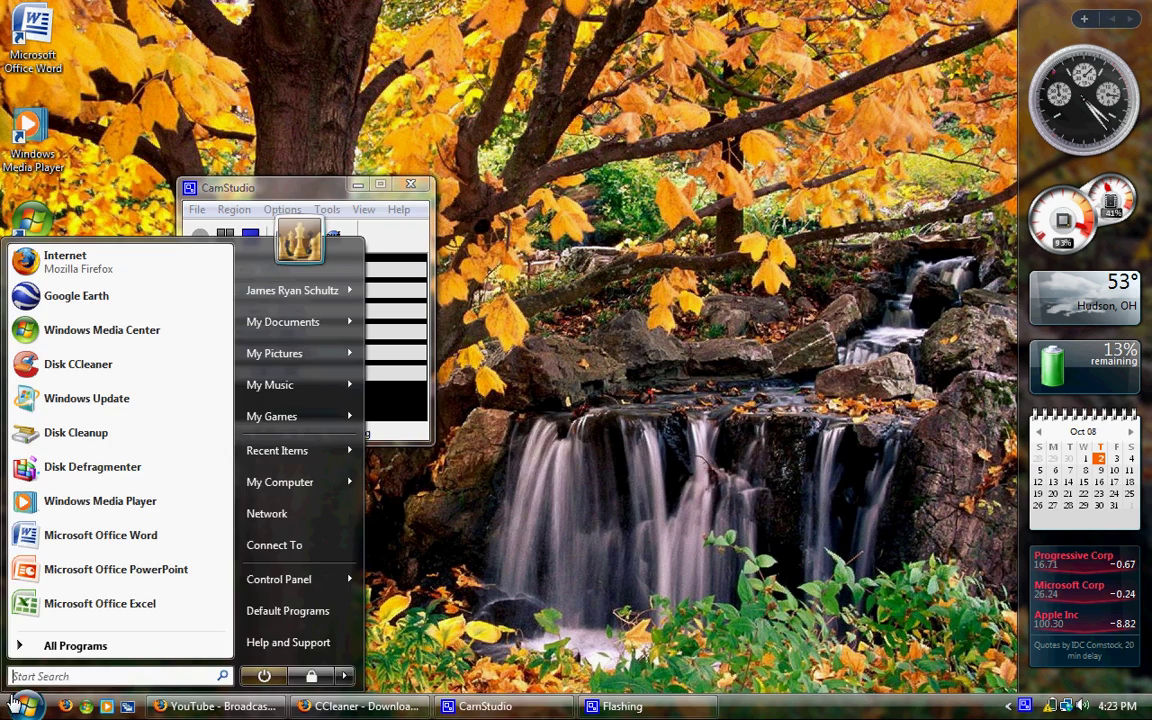
click(62, 645)
click(78, 484)
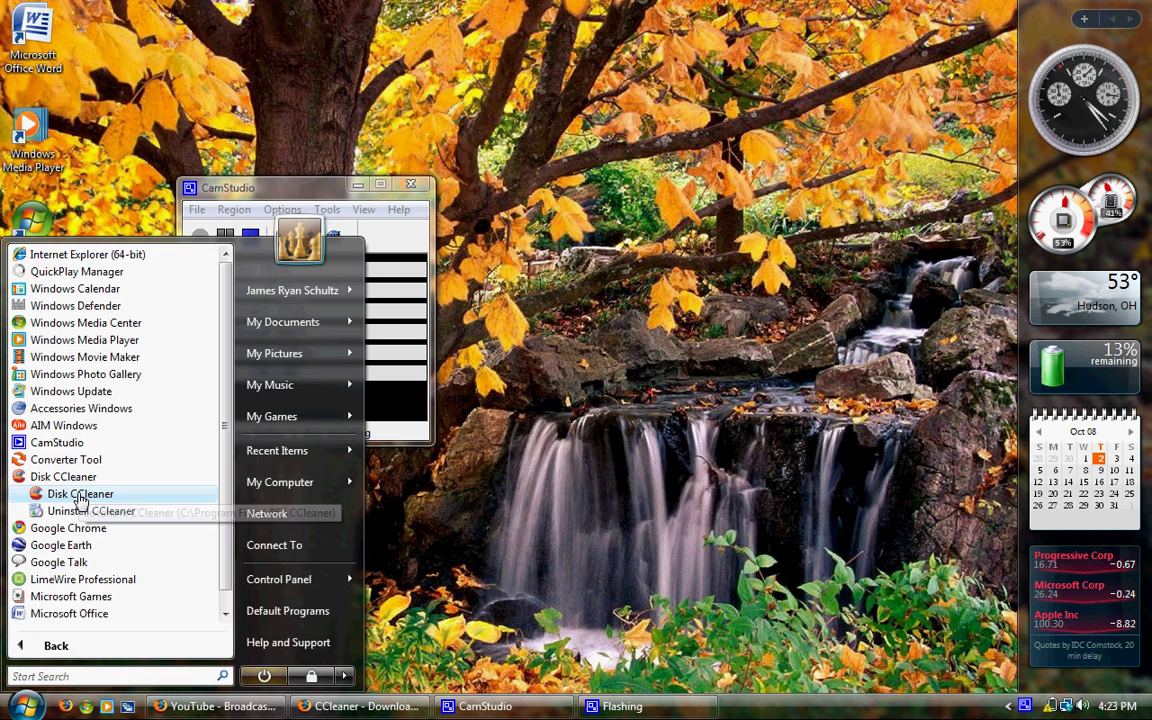
click(72, 493)
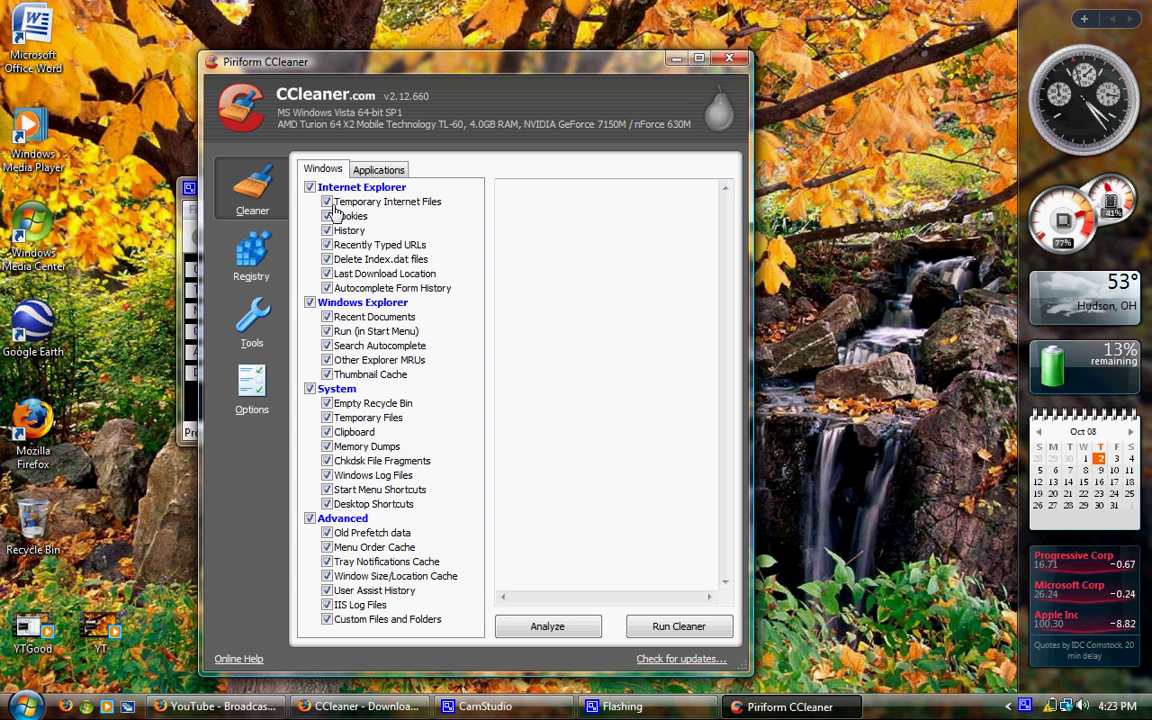
Review the Applications items and run the cleaner, removing 5.91MB of files.
click(375, 170)
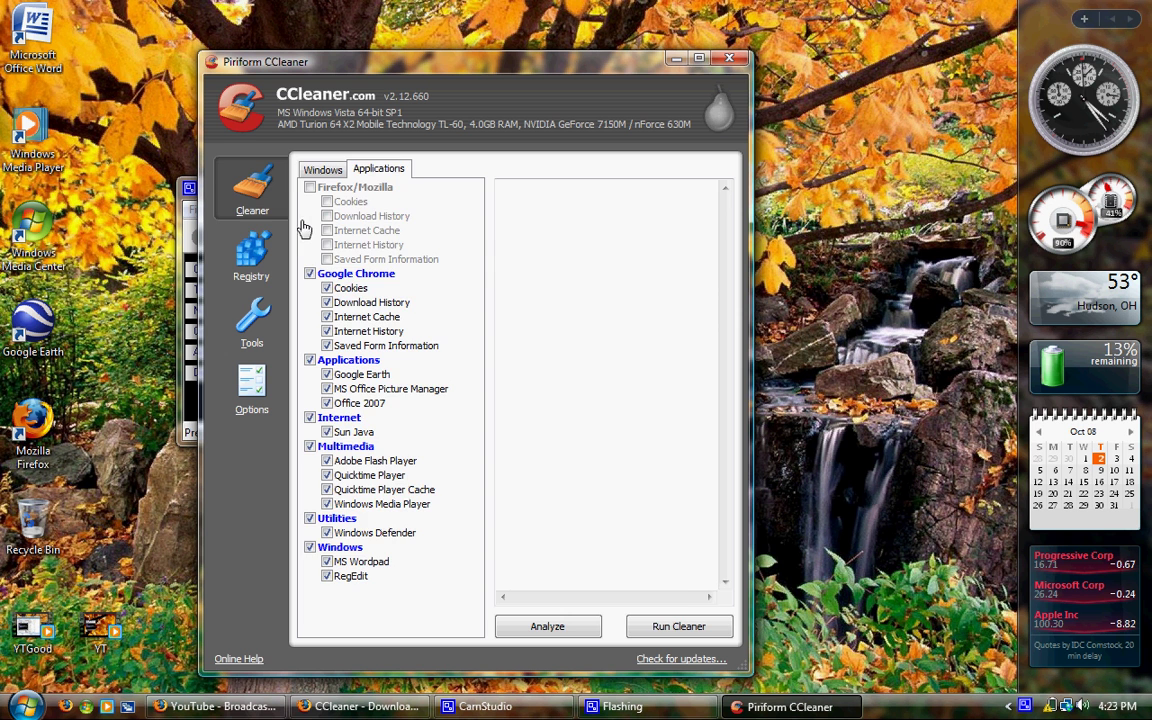
click(255, 245)
click(275, 215)
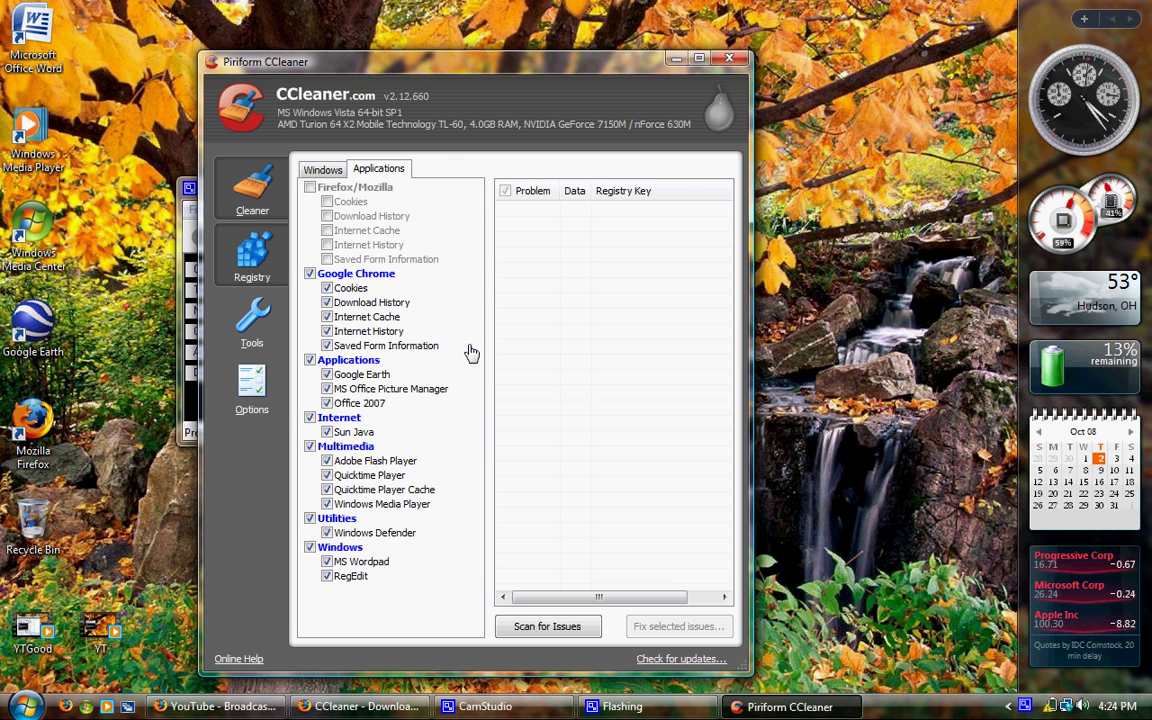
click(635, 626)
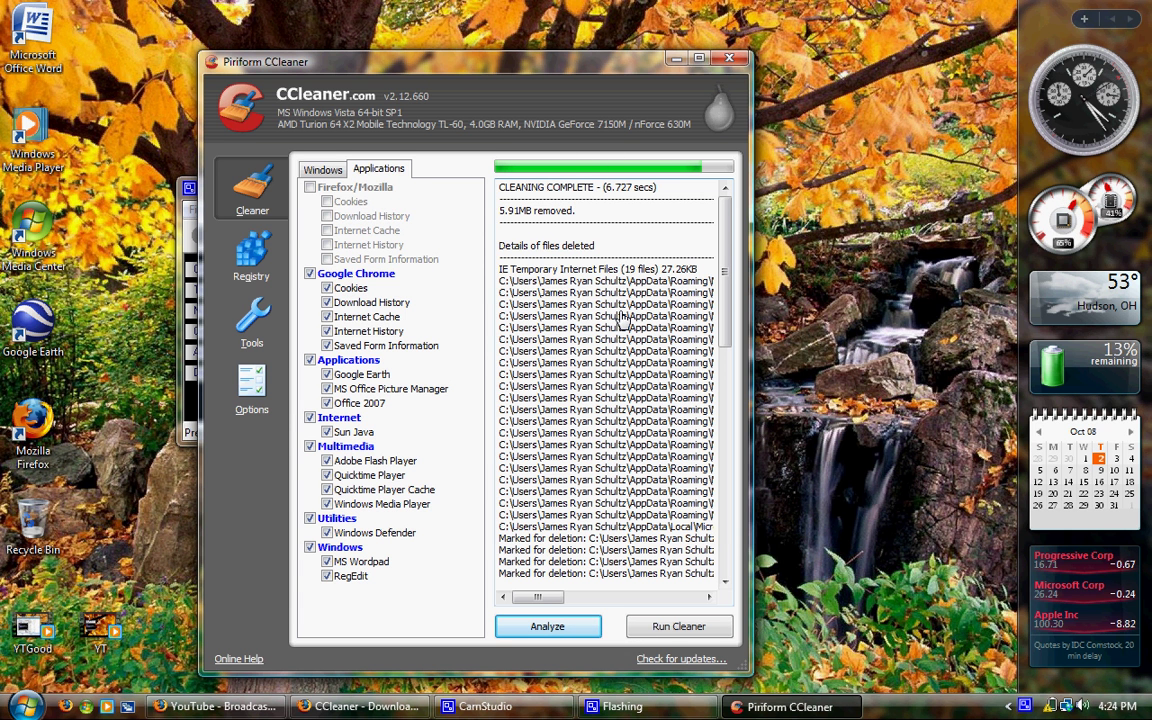
Scan the registry, fix both detected issues, and close CCleaner.
click(266, 272)
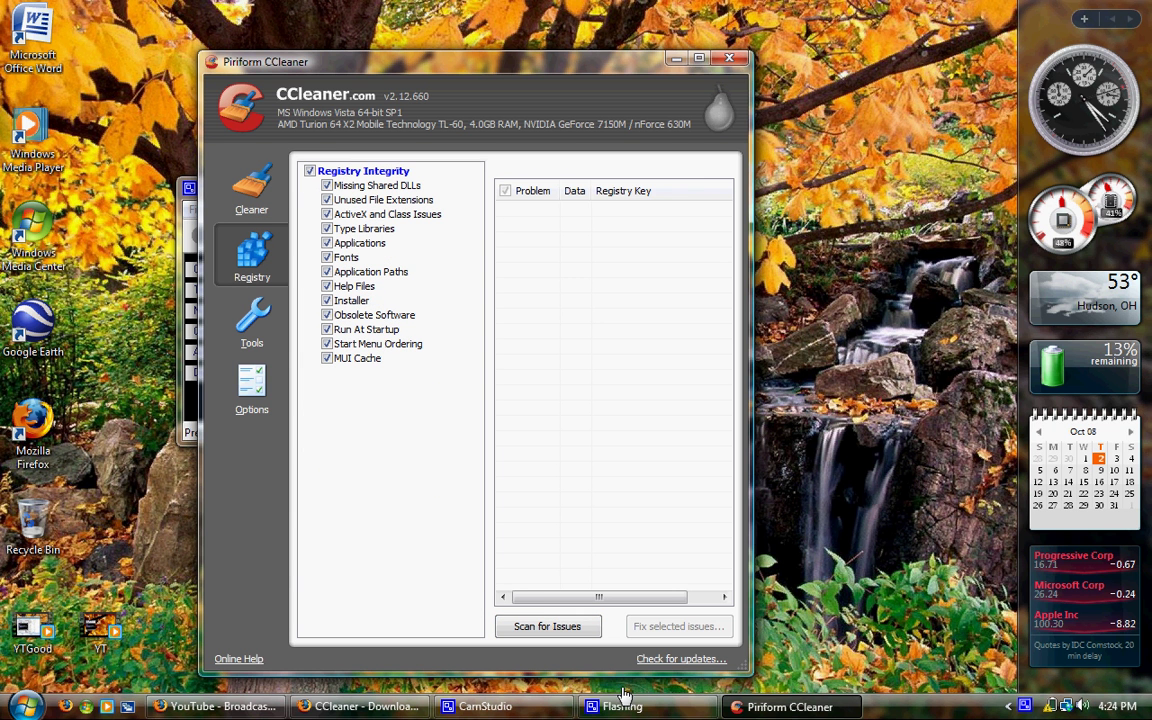
click(560, 628)
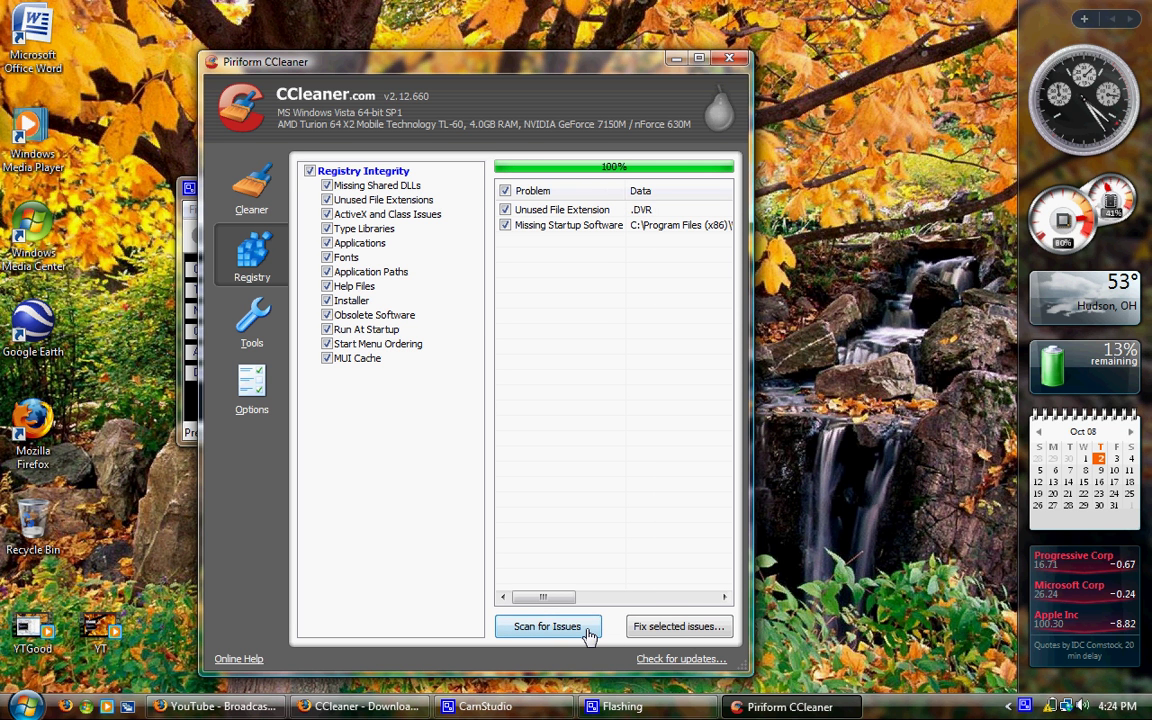
click(657, 627)
click(505, 456)
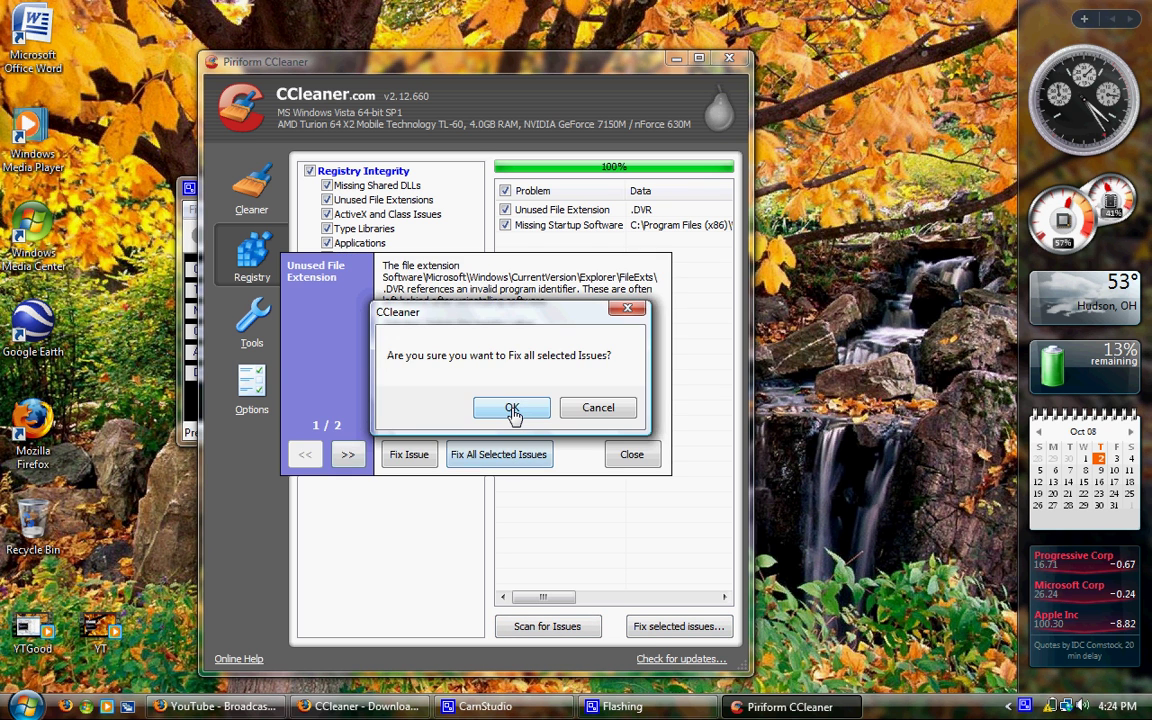
click(512, 410)
click(622, 452)
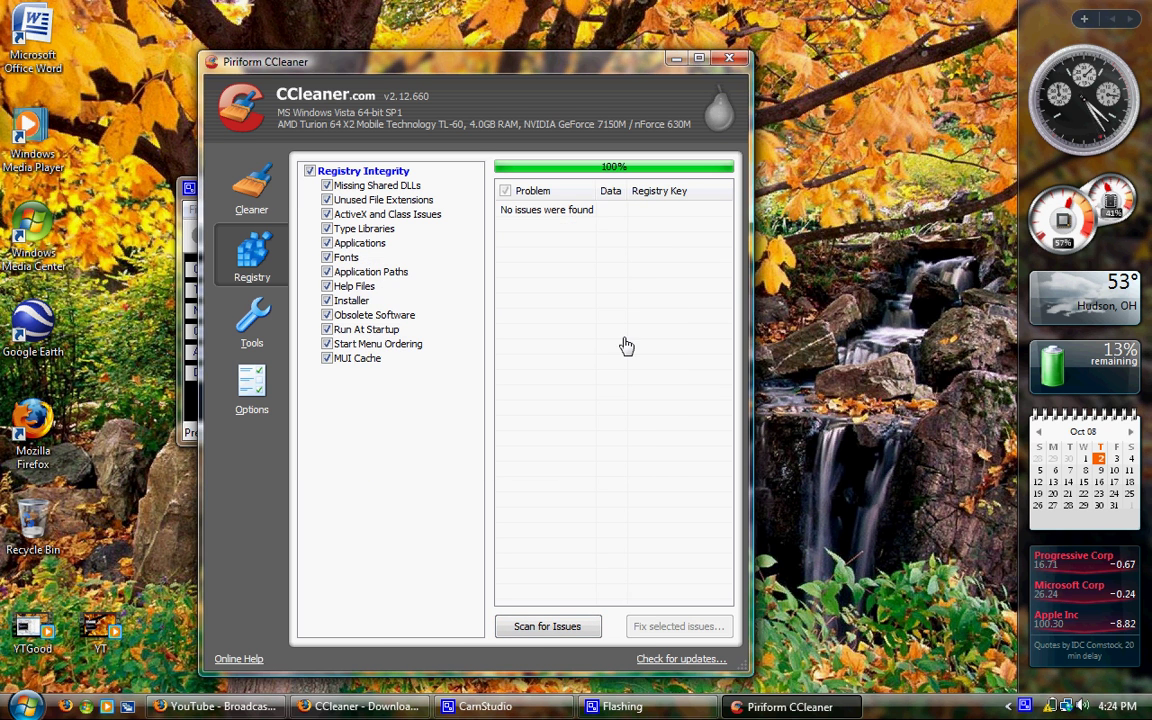
click(731, 58)
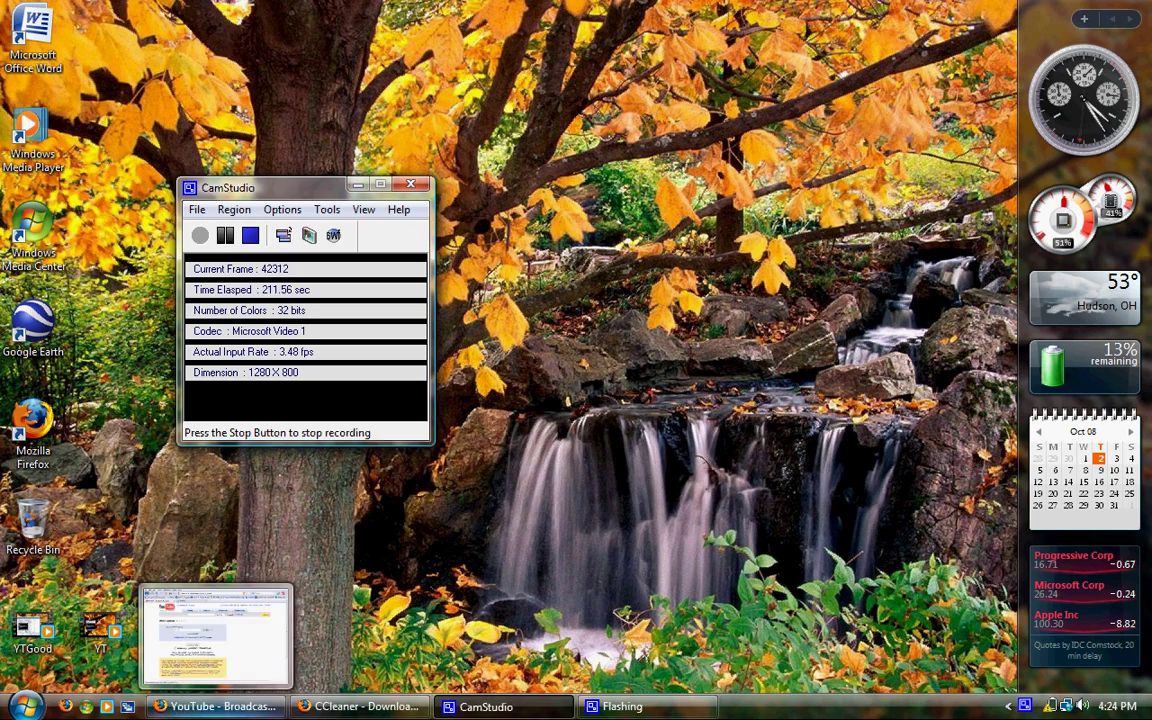
click(215, 706)
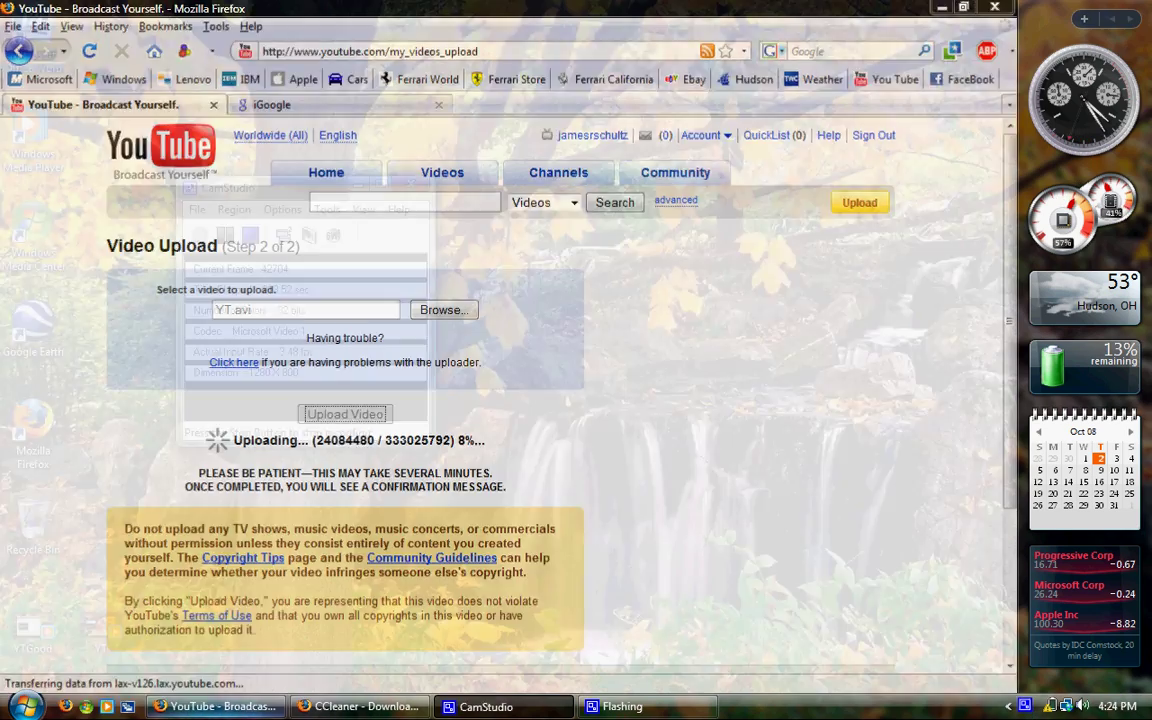
click(215, 706)
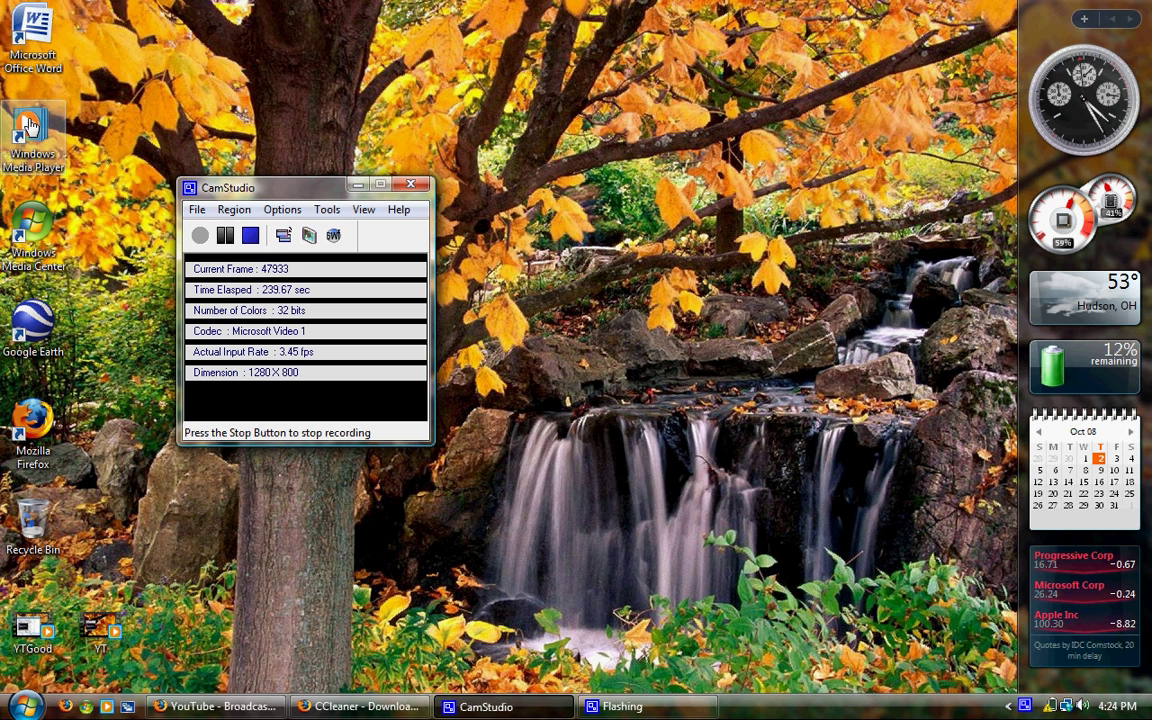
mouse_move(215, 706)
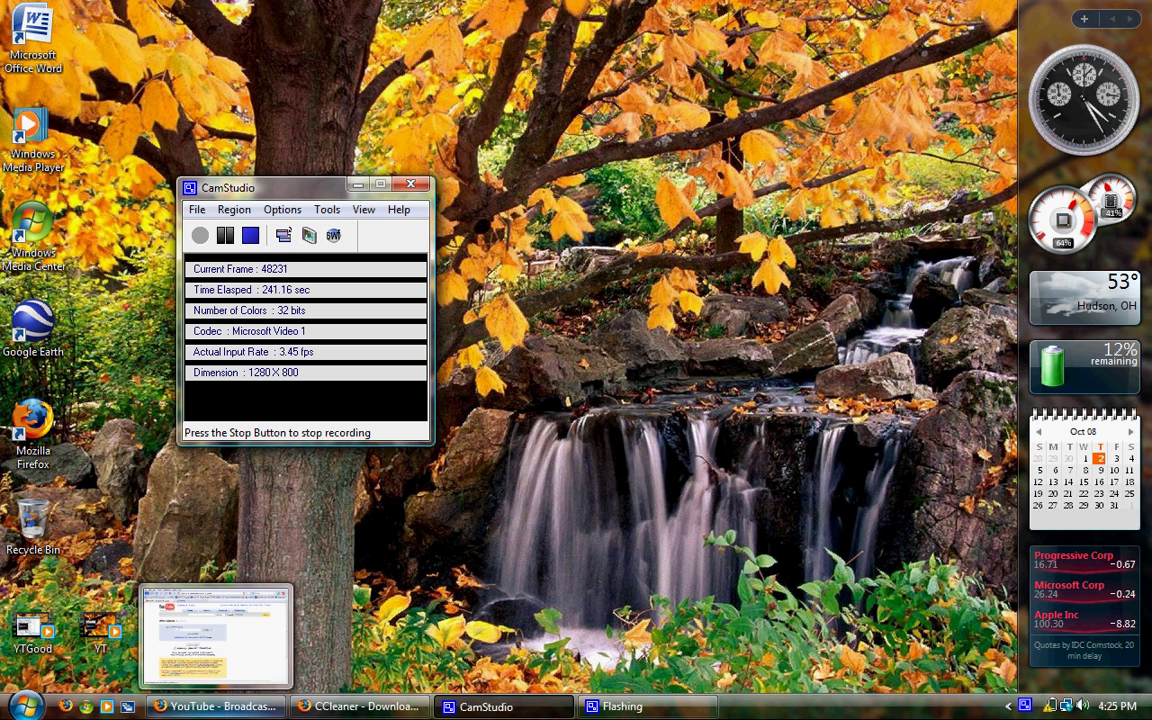
drag(340, 190, 454, 234)
key(super)
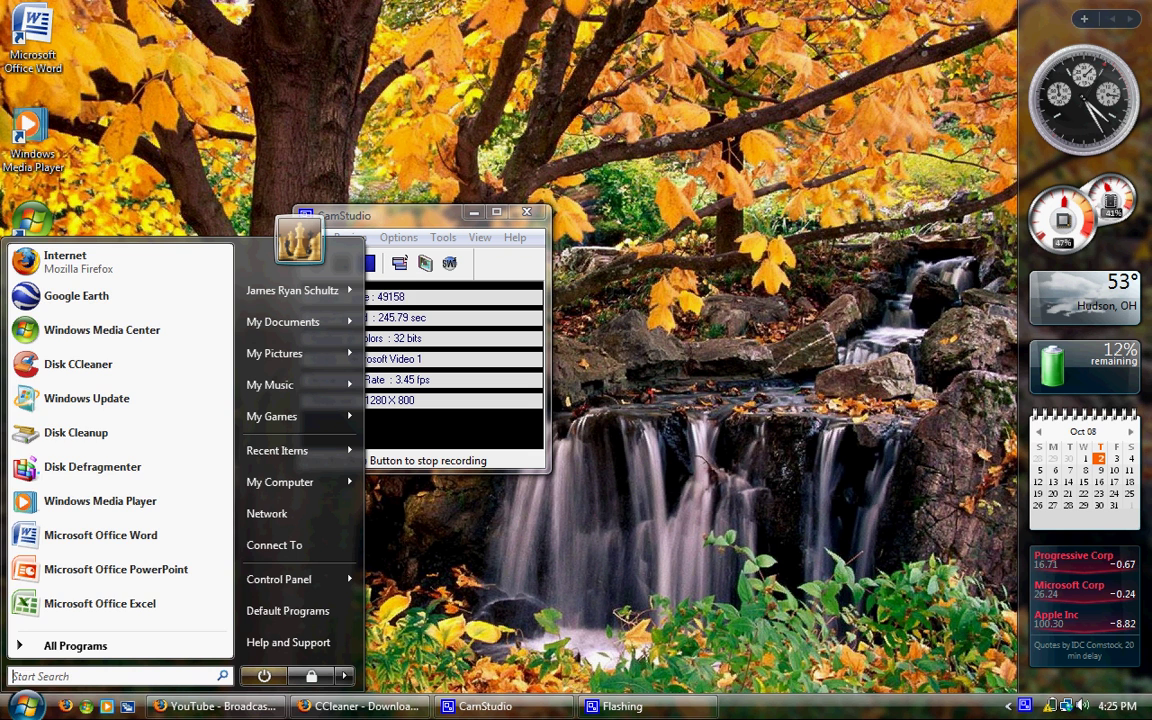
text(windows cle)
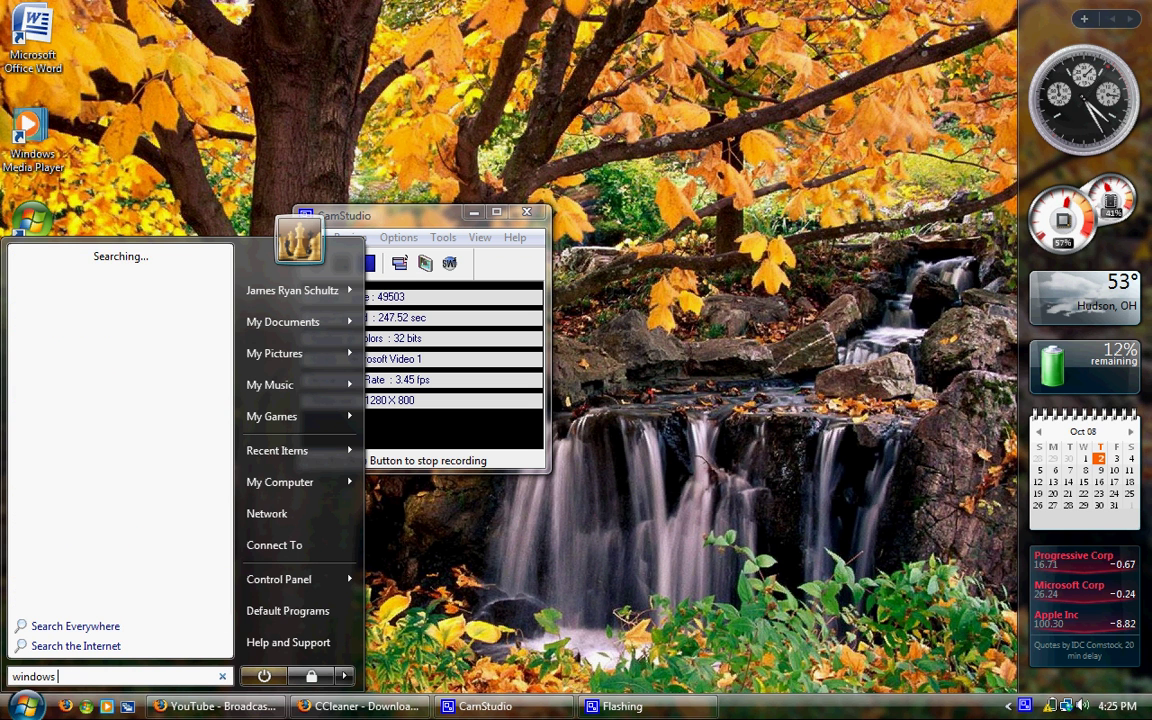
key(BackSpace)
key(BackSpace)
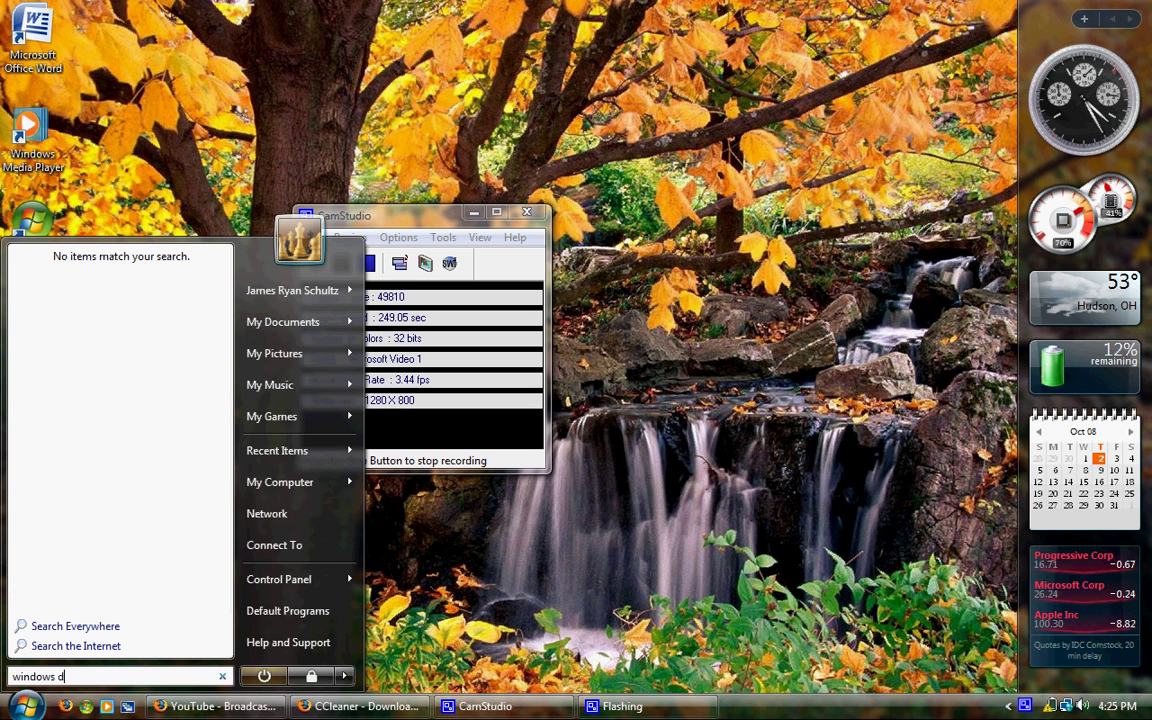
text(efender)
key(Return)
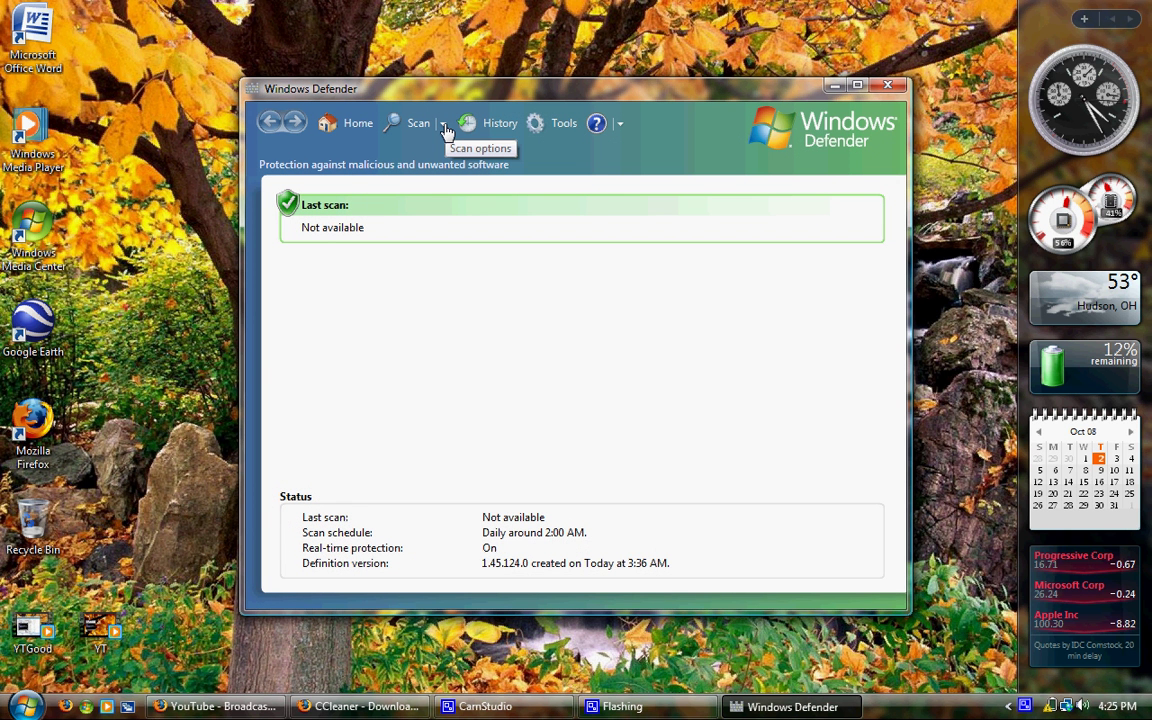
click(445, 130)
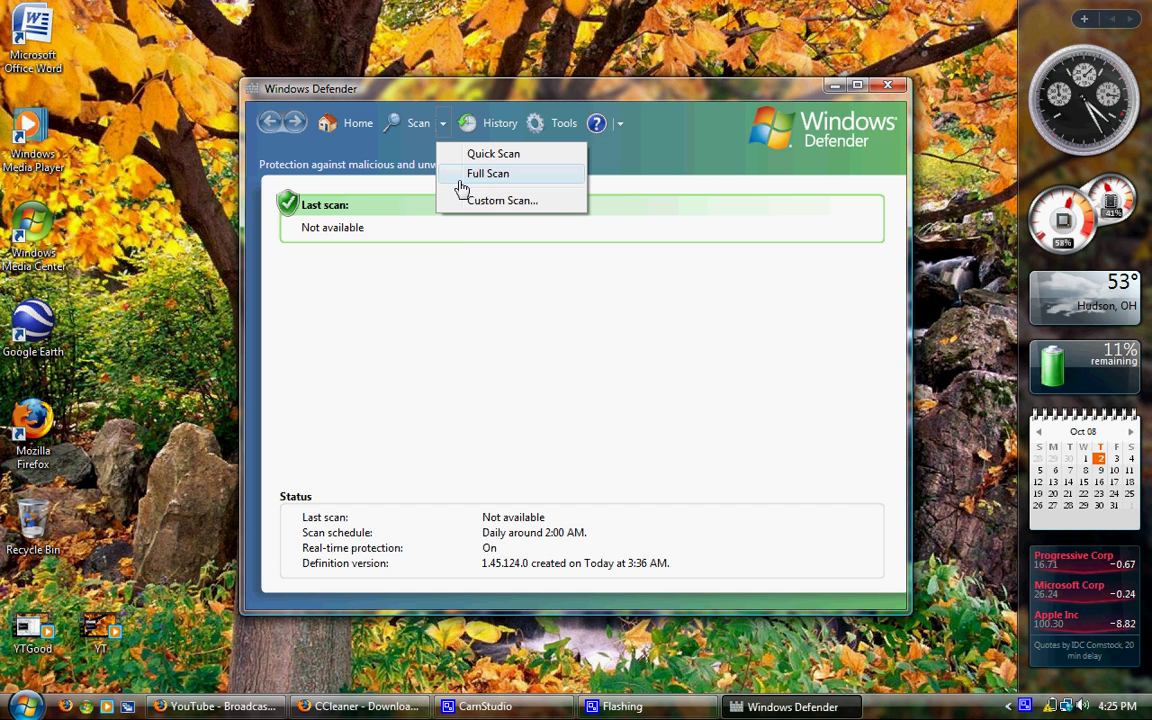
click(412, 222)
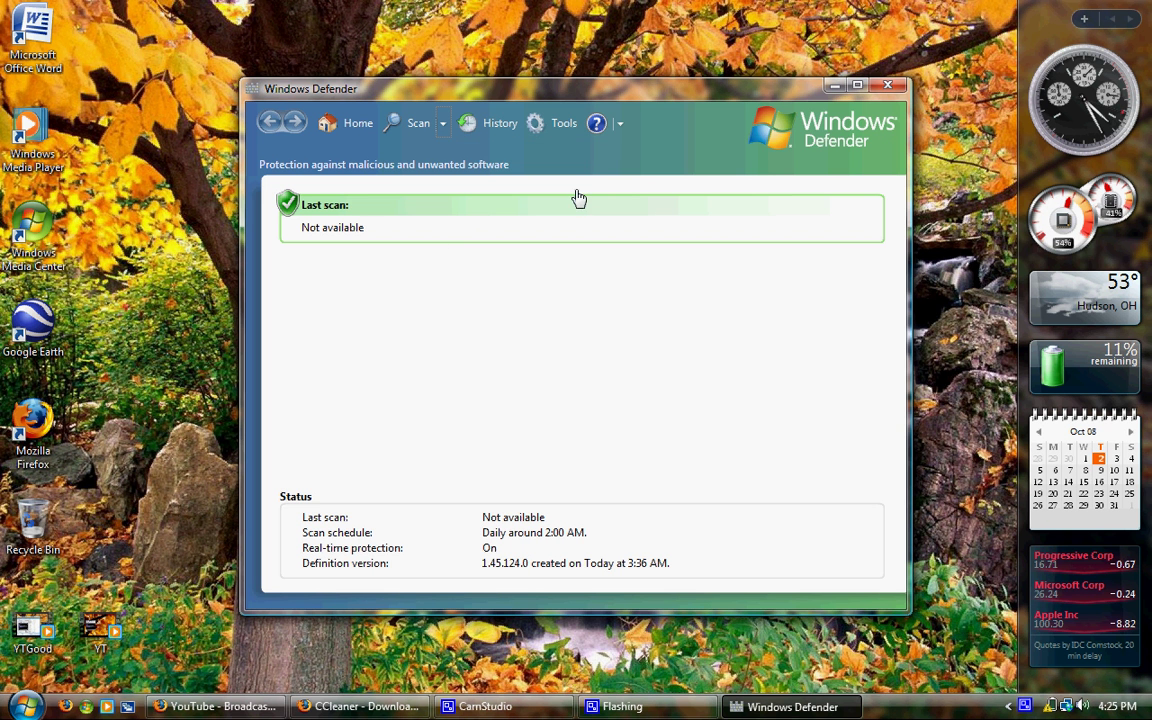
click(886, 90)
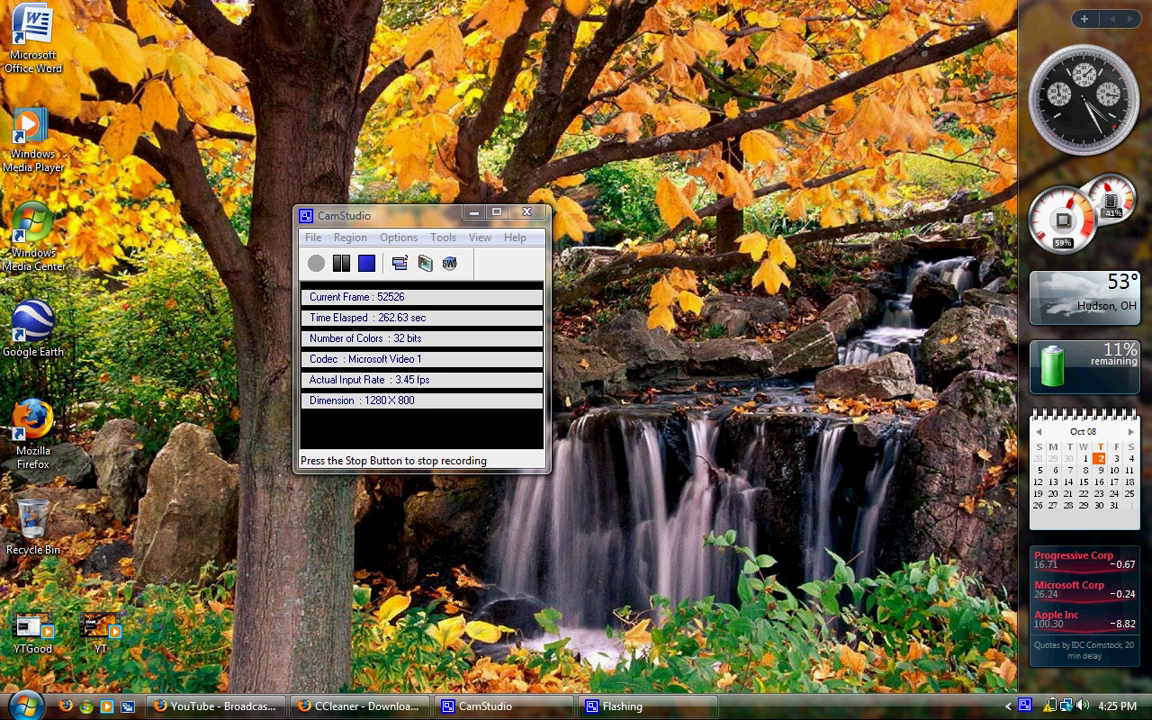
click(343, 210)
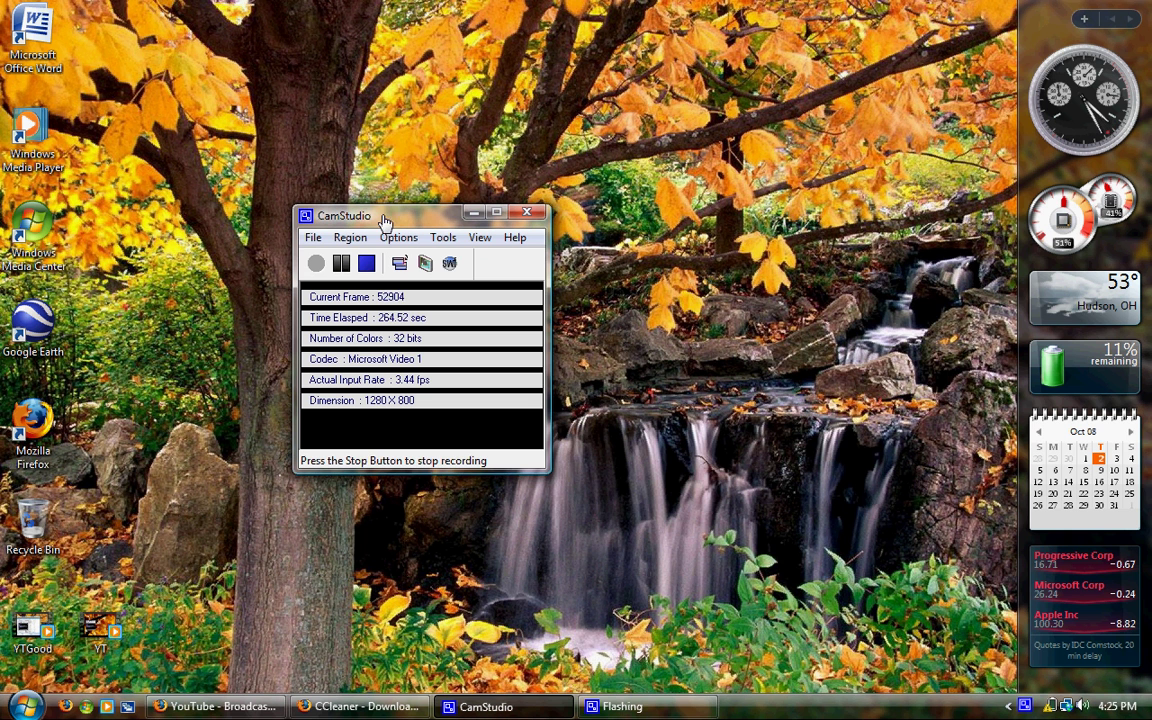